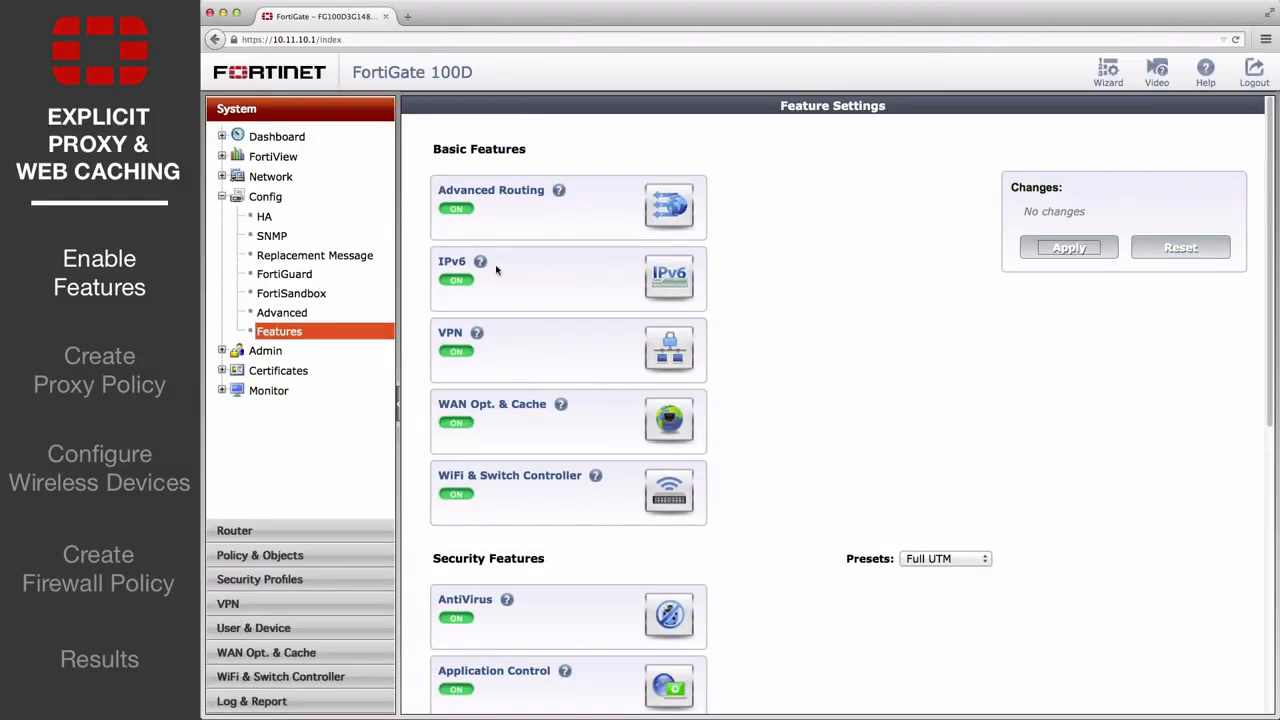
Step: Edit the WiFi interface (SSID Raven), tick Enable Explicit Web Proxy, and save it
{"action": "left_click", "coordinate": [221, 177]}
{"action": "left_click", "coordinate": [284, 197]}
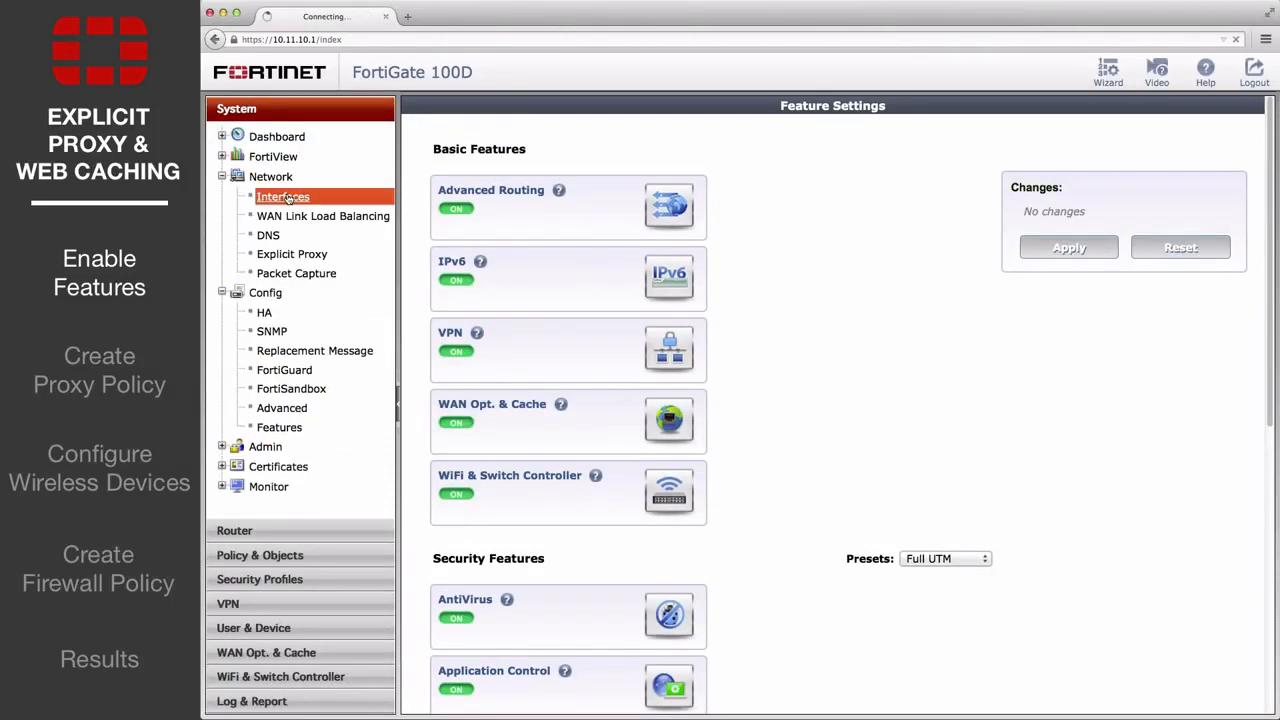
{"action": "left_click", "coordinate": [510, 497]}
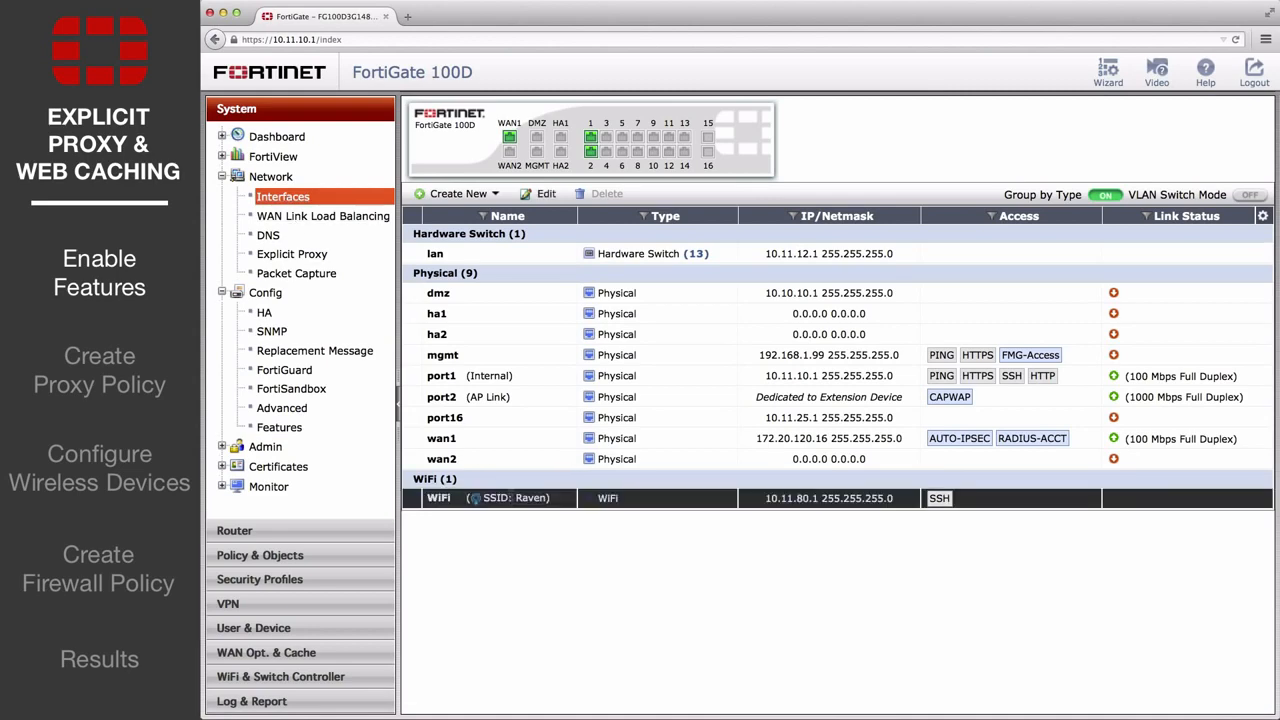
{"action": "left_click", "coordinate": [542, 195]}
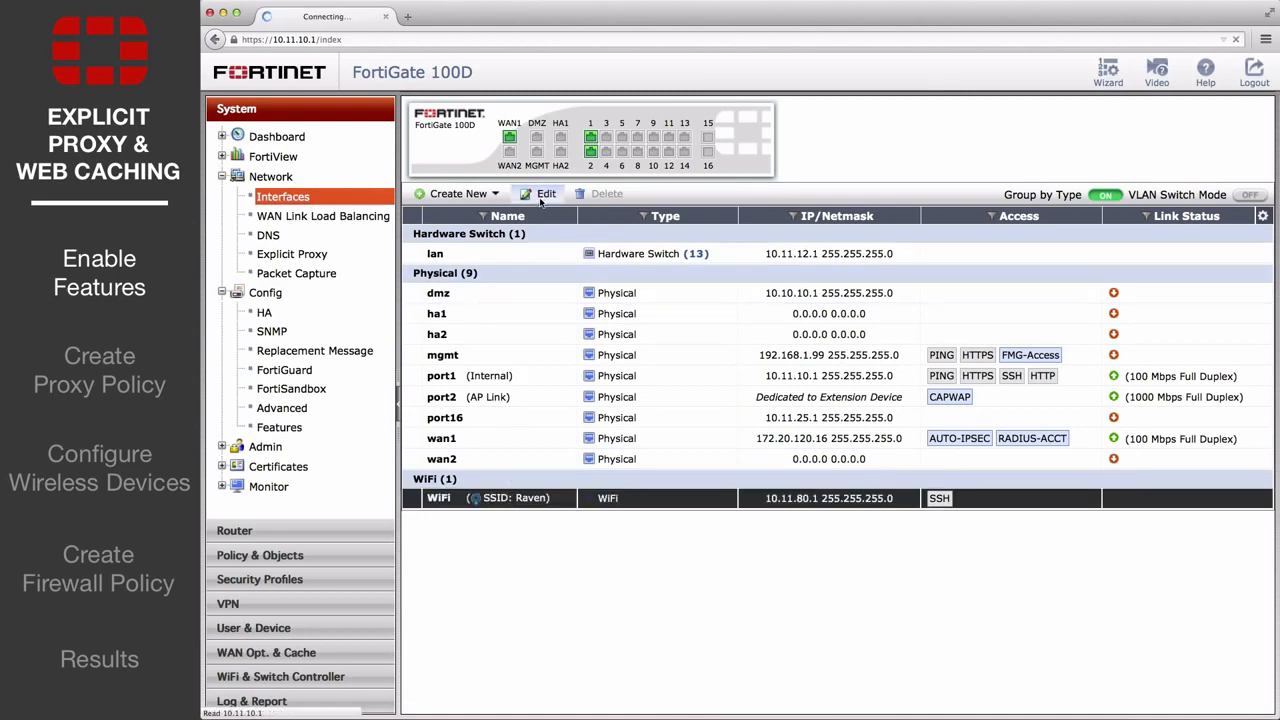
{"action": "scroll", "coordinate": [542, 205], "scroll_direction": "down", "scroll_amount": 5}
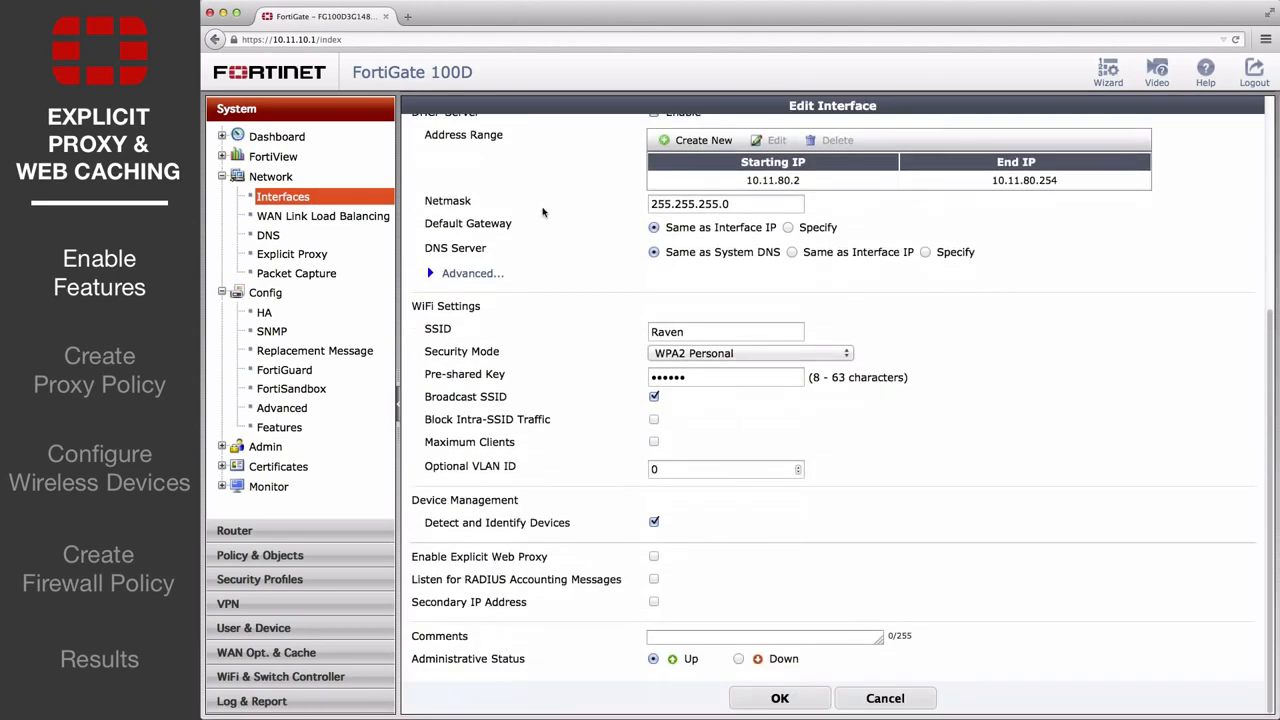
{"action": "left_click", "coordinate": [654, 557]}
{"action": "left_click", "coordinate": [780, 699]}
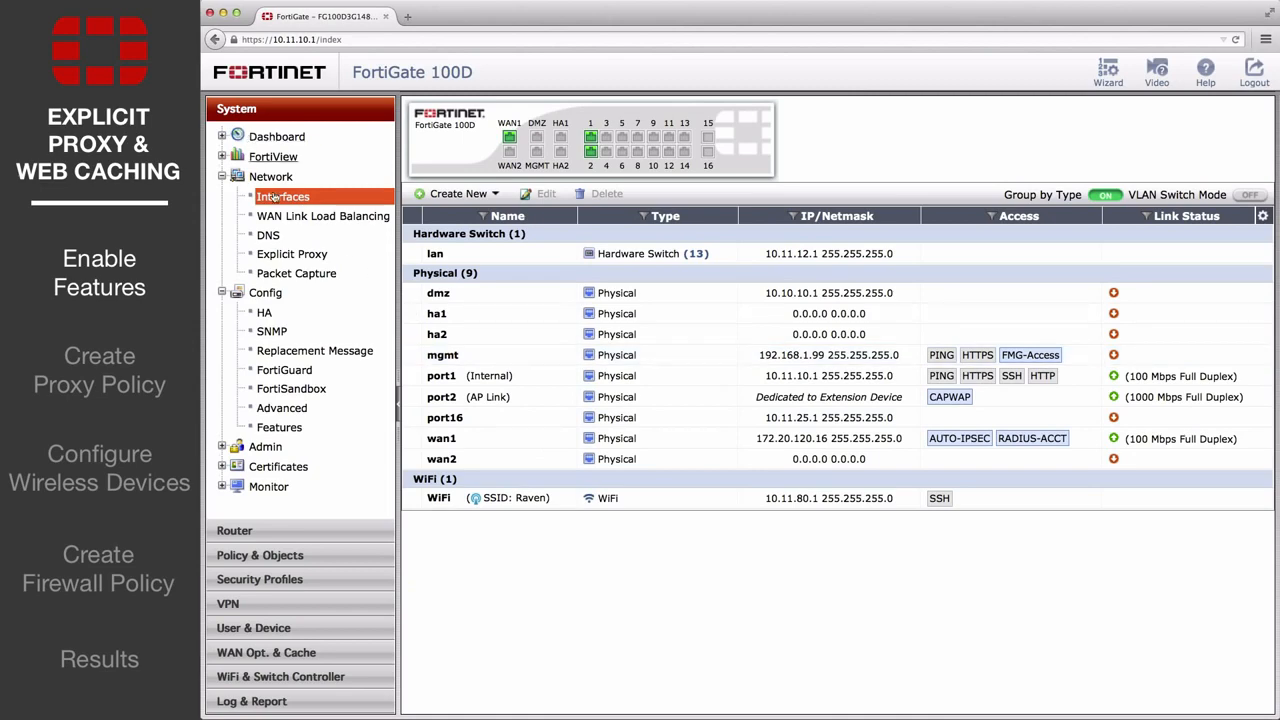
Step: Enable the HTTP/HTTPS explicit proxy on port 8080 for WiFi, keeping Deny as default action
{"action": "left_click", "coordinate": [291, 256]}
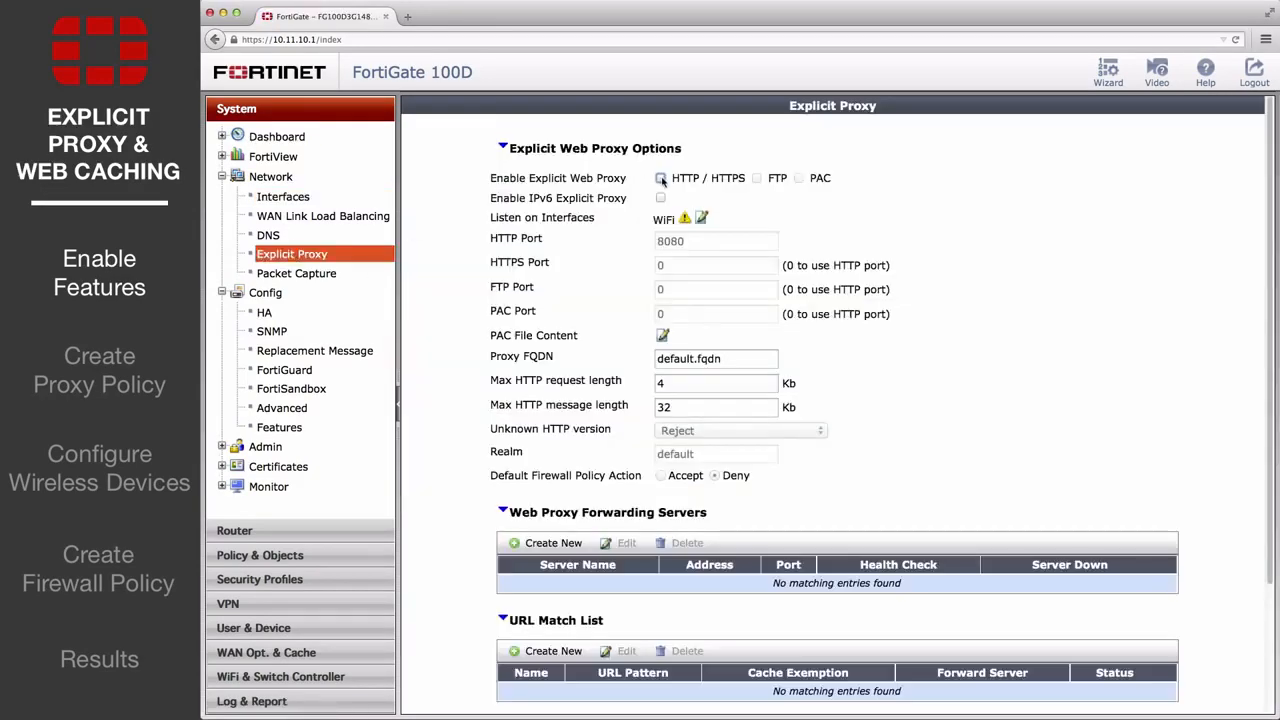
{"action": "left_click", "coordinate": [661, 178]}
{"action": "scroll", "coordinate": [600, 320], "scroll_direction": "down", "scroll_amount": 2}
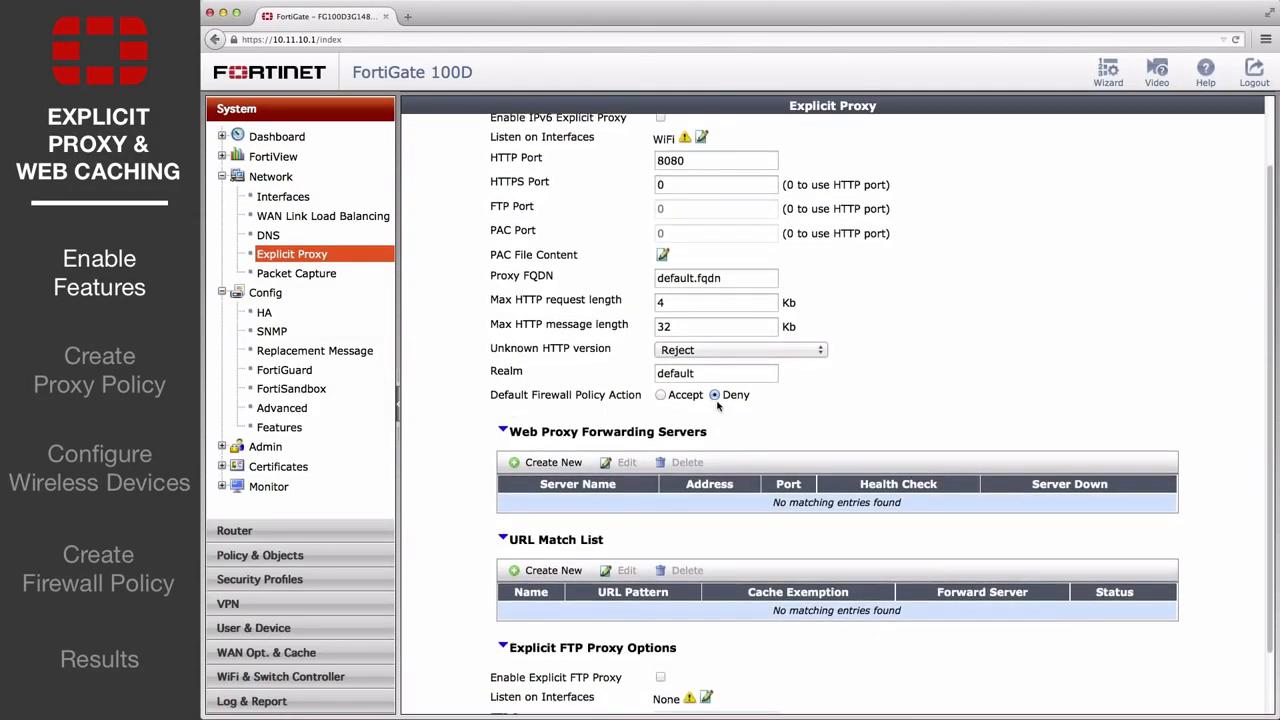
{"action": "scroll", "coordinate": [717, 405], "scroll_direction": "down", "scroll_amount": 2}
{"action": "left_click", "coordinate": [824, 699]}
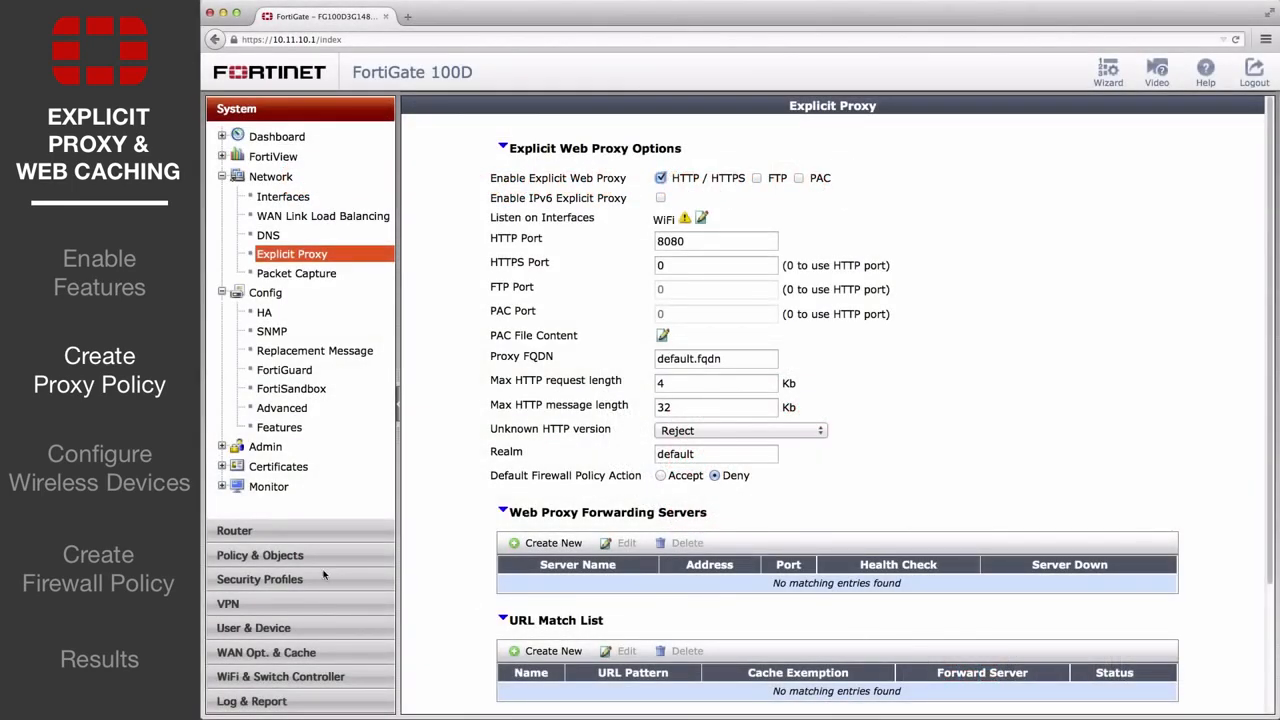
{"action": "left_click", "coordinate": [262, 557]}
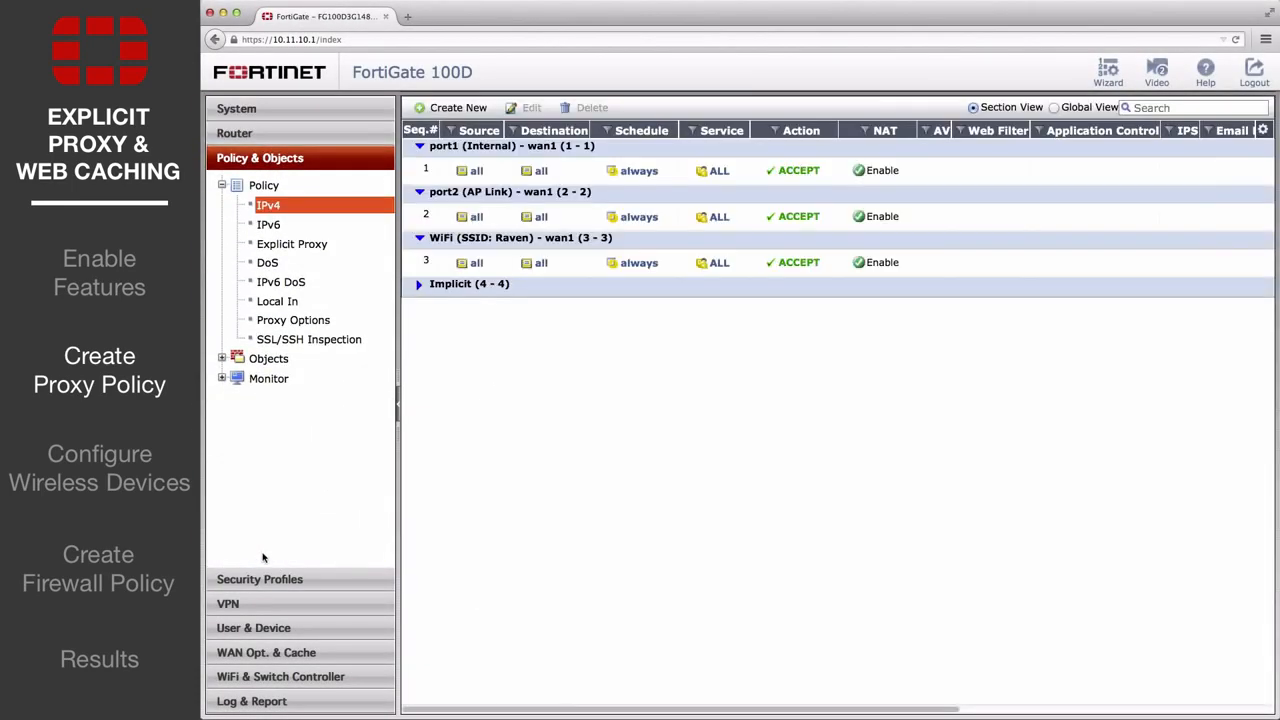
Step: Create an explicit proxy policy out wan1, source and destination all, with Web Cache enabled
{"action": "left_click", "coordinate": [279, 246]}
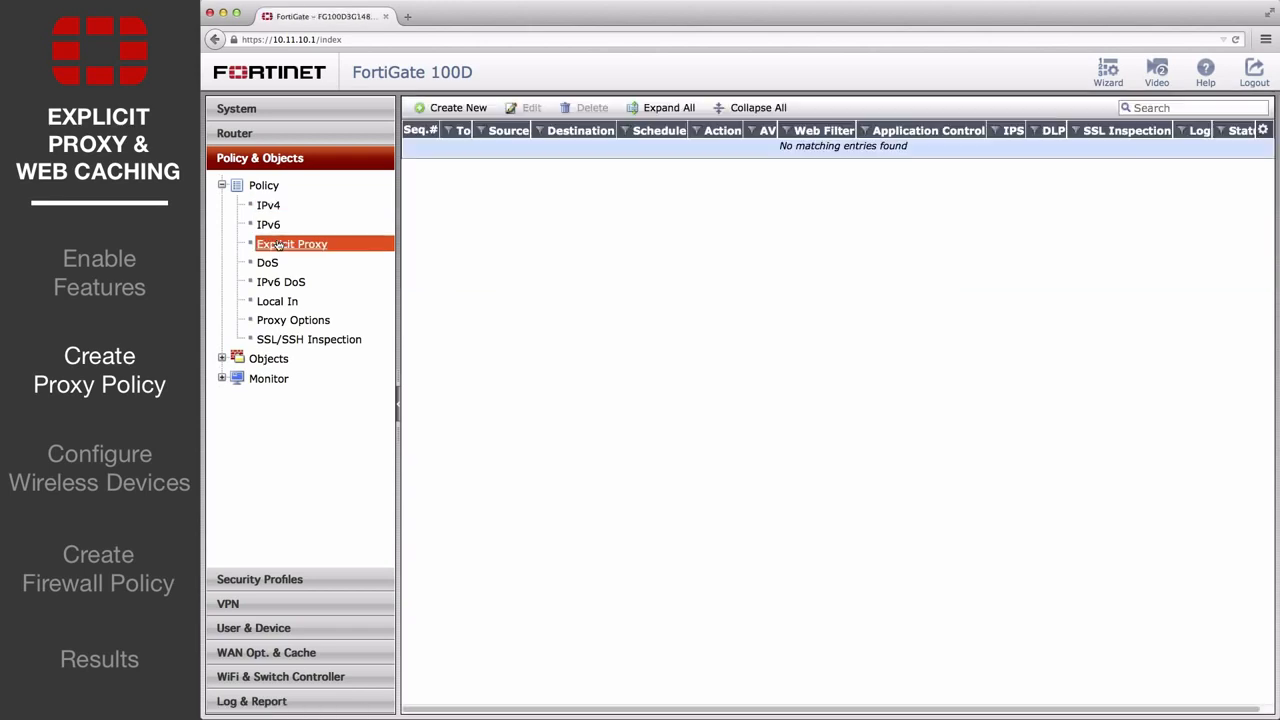
{"action": "left_click", "coordinate": [466, 109]}
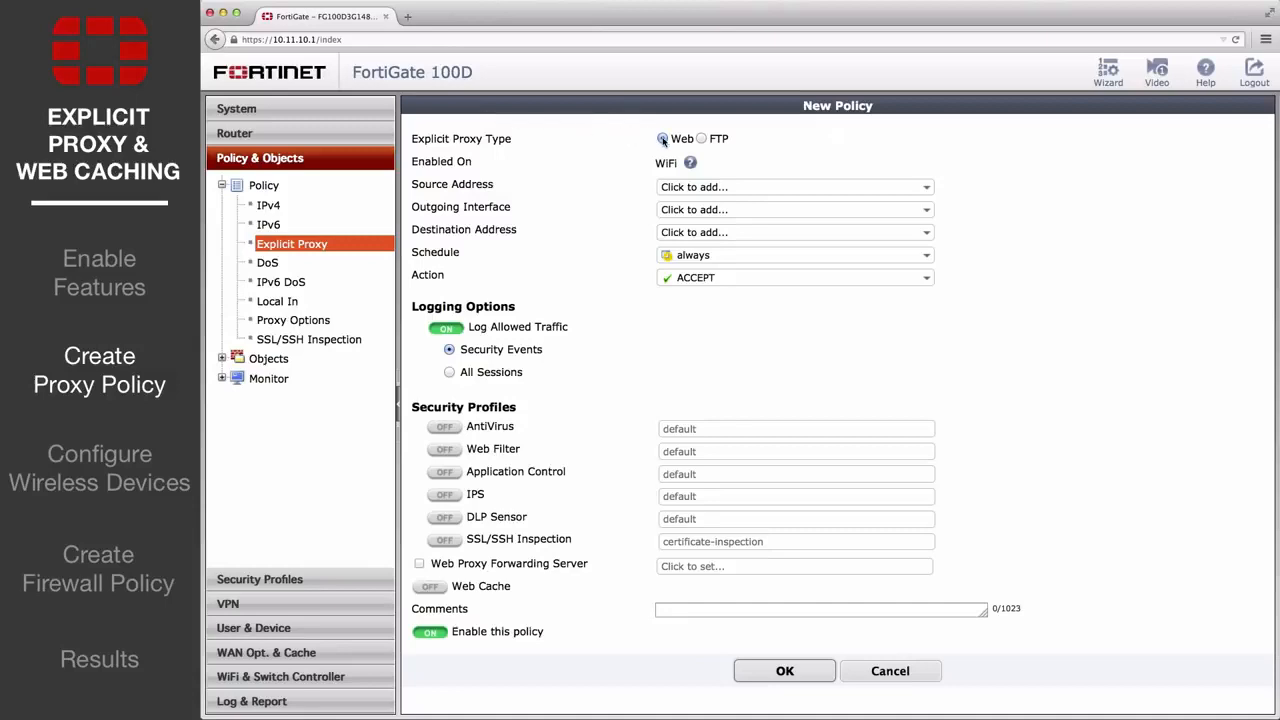
{"action": "left_click", "coordinate": [711, 209]}
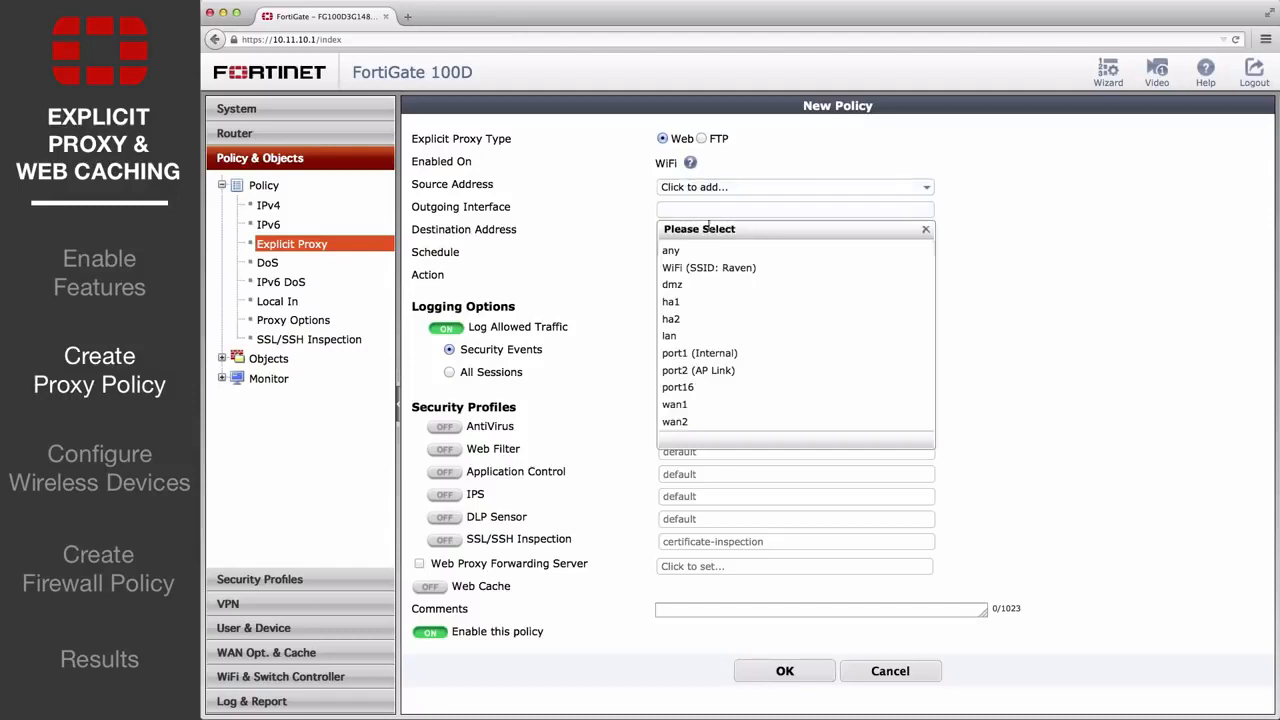
{"action": "left_click", "coordinate": [711, 405]}
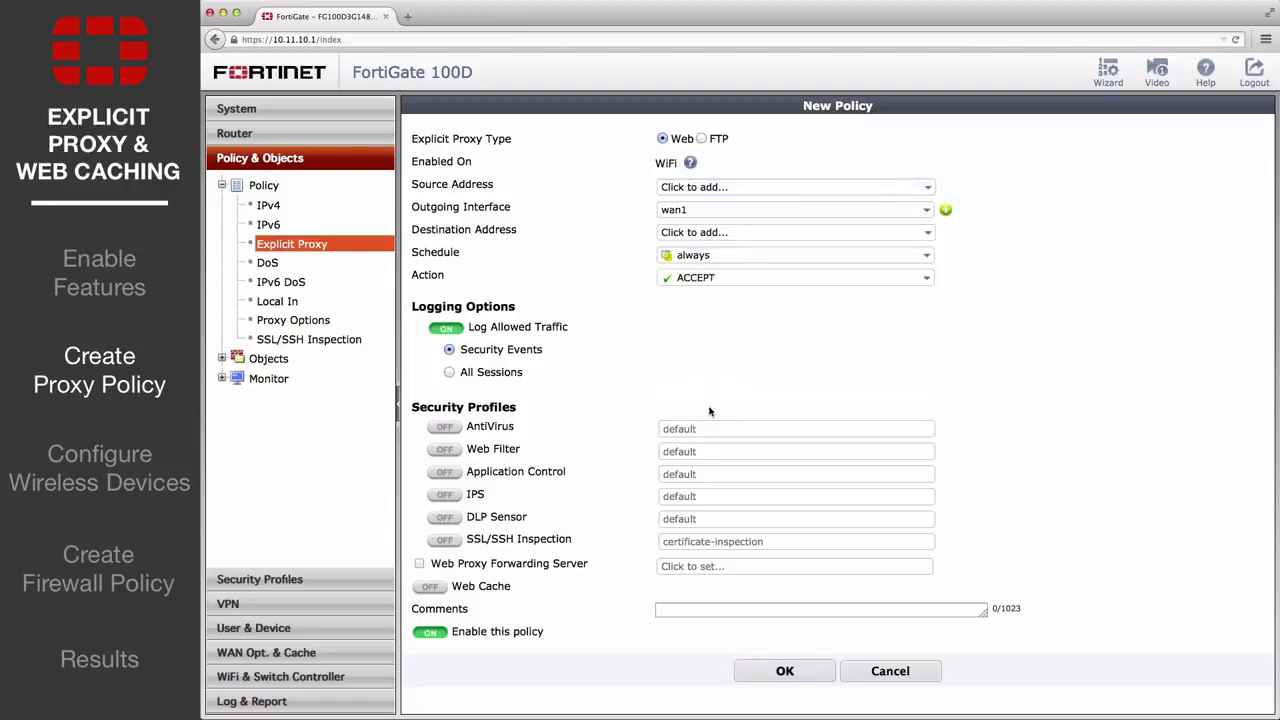
{"action": "left_click", "coordinate": [715, 189]}
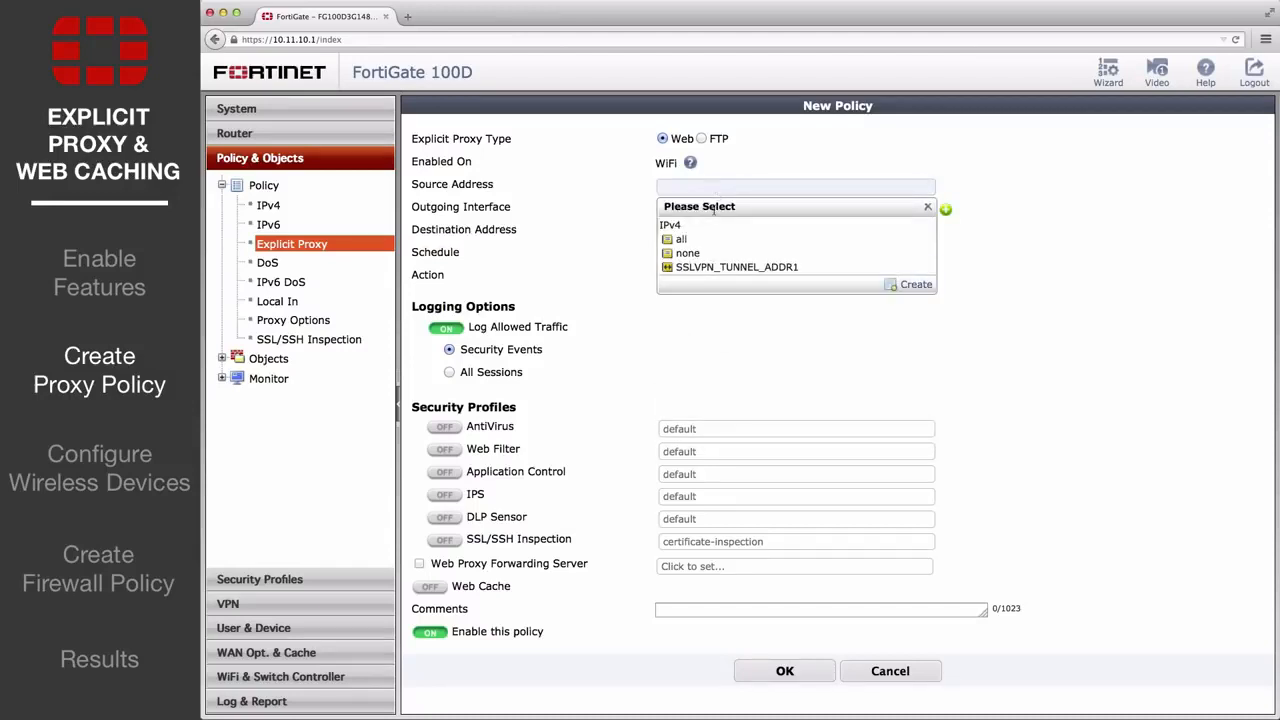
{"action": "left_click", "coordinate": [710, 238]}
{"action": "left_click", "coordinate": [701, 232]}
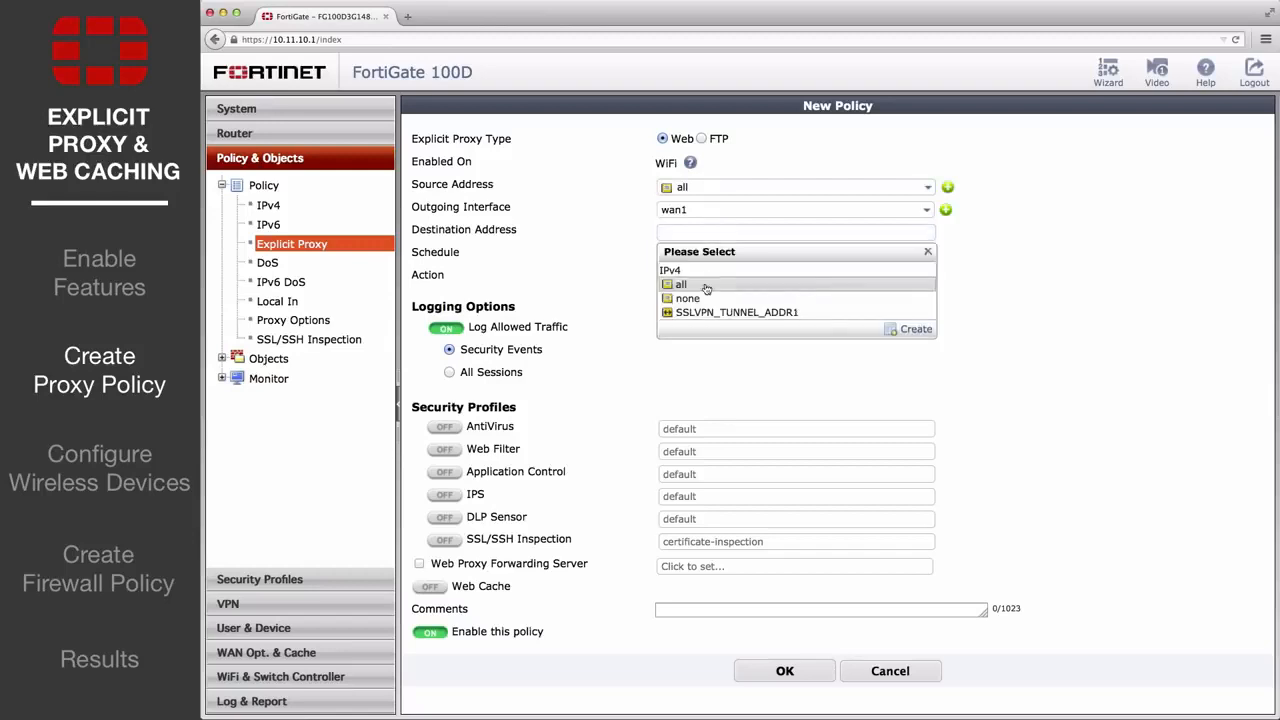
{"action": "left_click", "coordinate": [706, 287]}
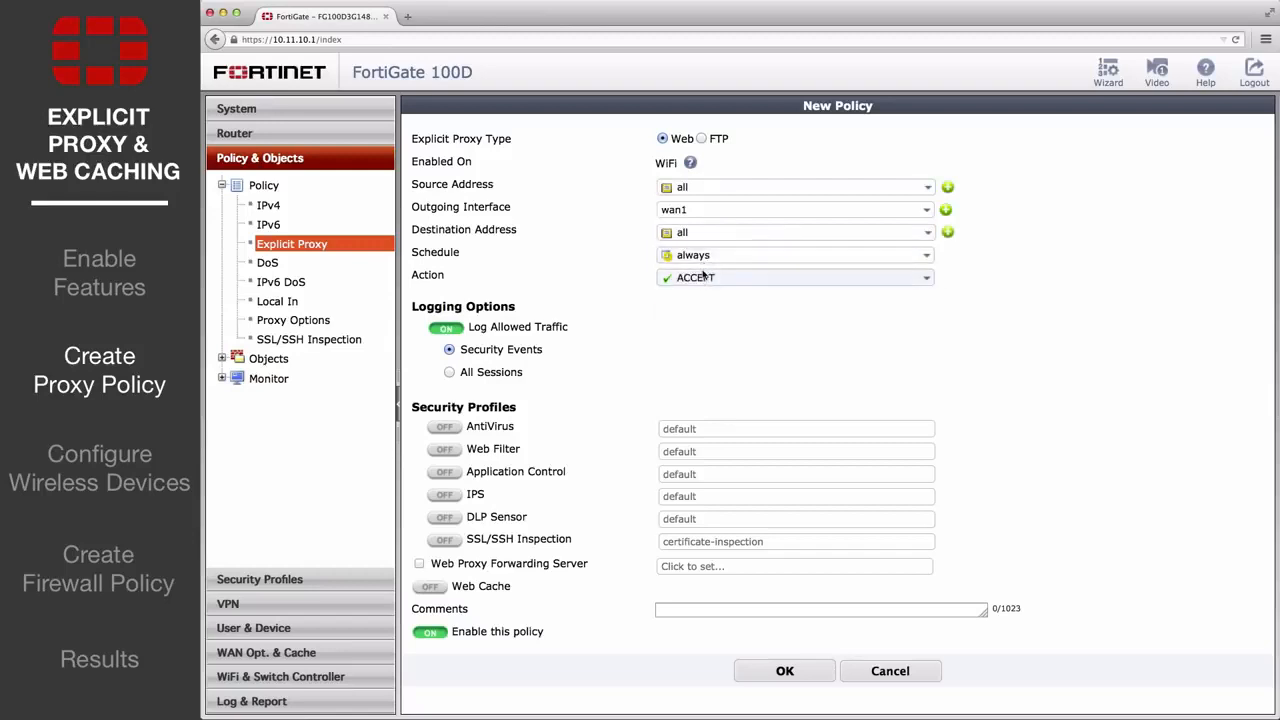
{"action": "left_click", "coordinate": [433, 590]}
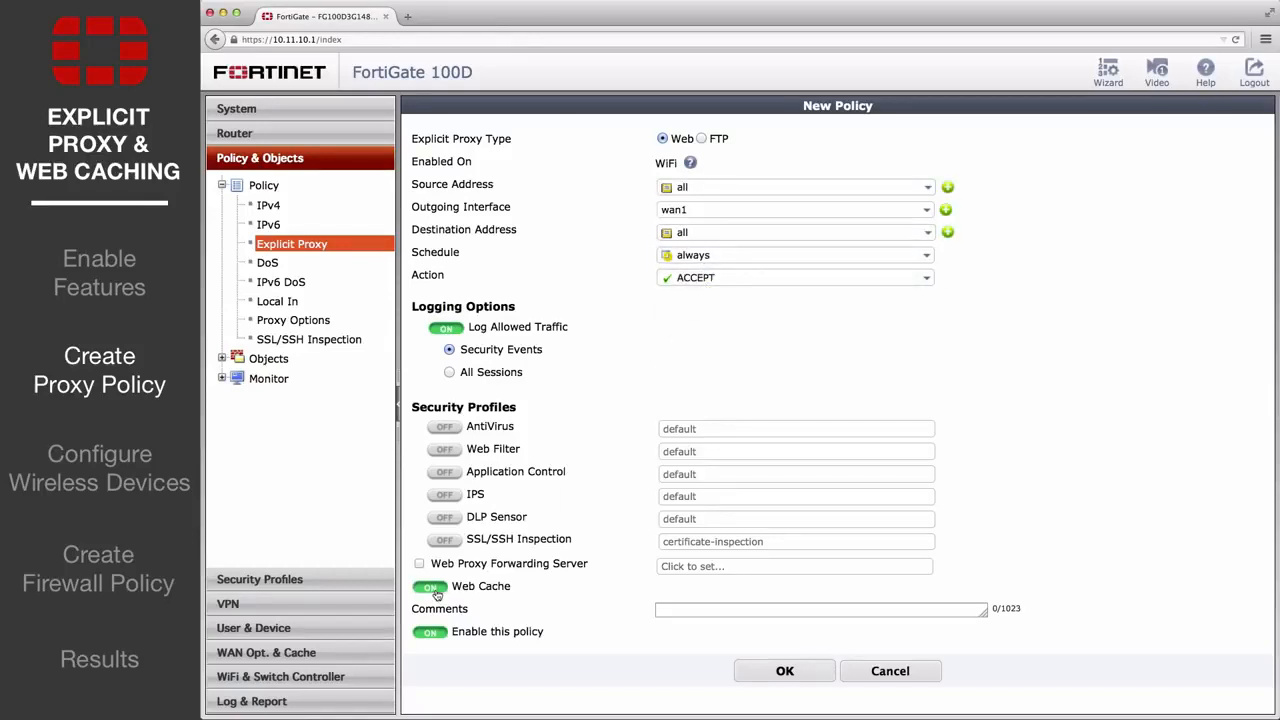
{"action": "left_click", "coordinate": [785, 672]}
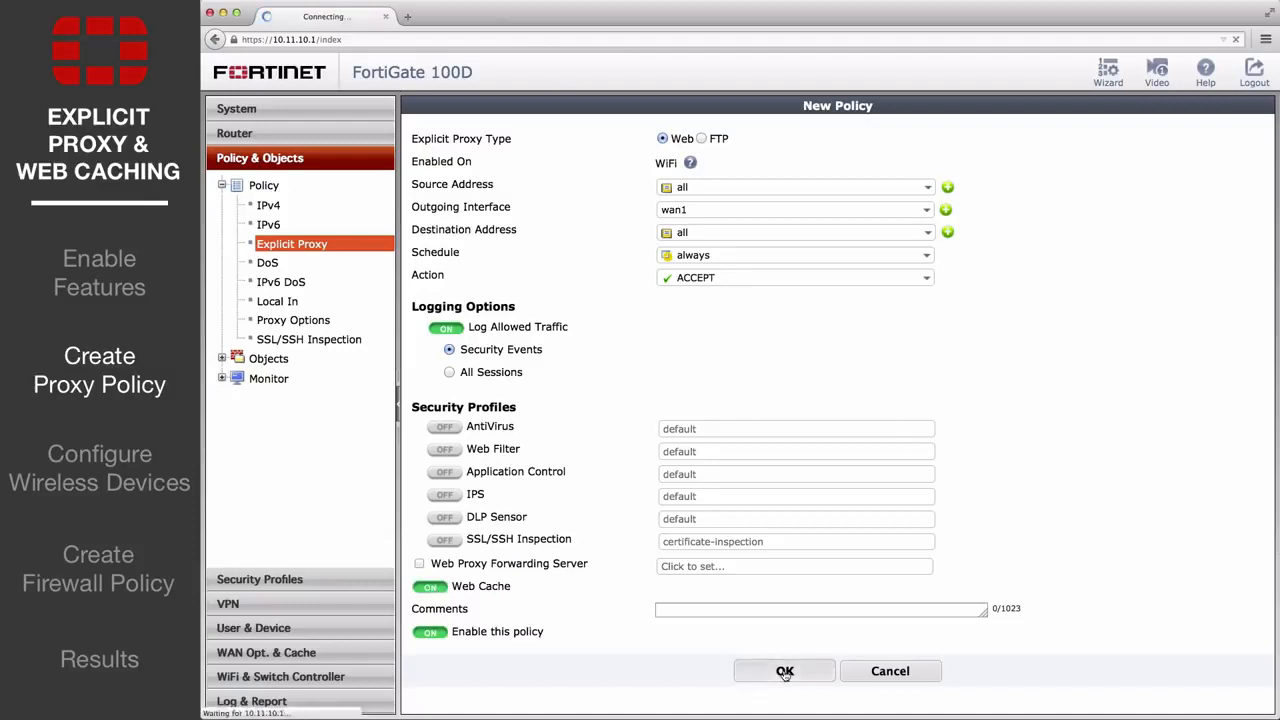
{"action": "left_click", "coordinate": [419, 146]}
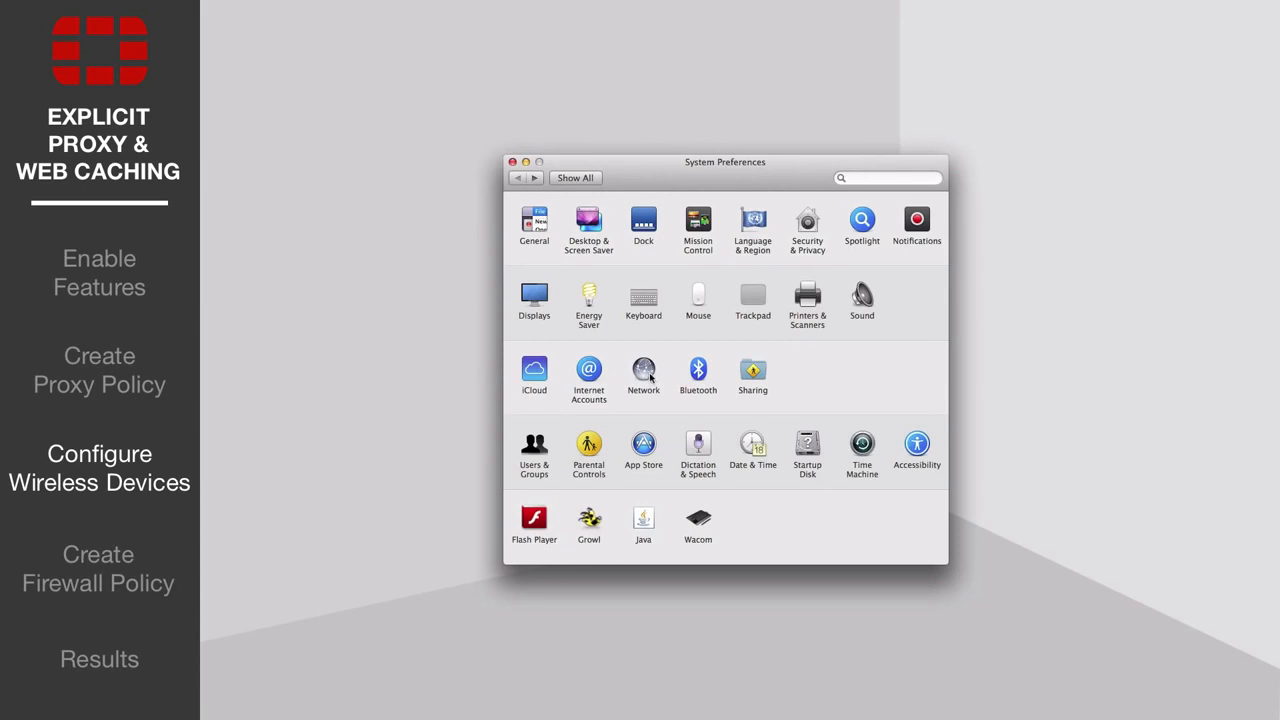
Step: Turn on the Wi-Fi Web Proxy (HTTP) with server 10.10.80.1 and port 8080
{"action": "left_click", "coordinate": [645, 371]}
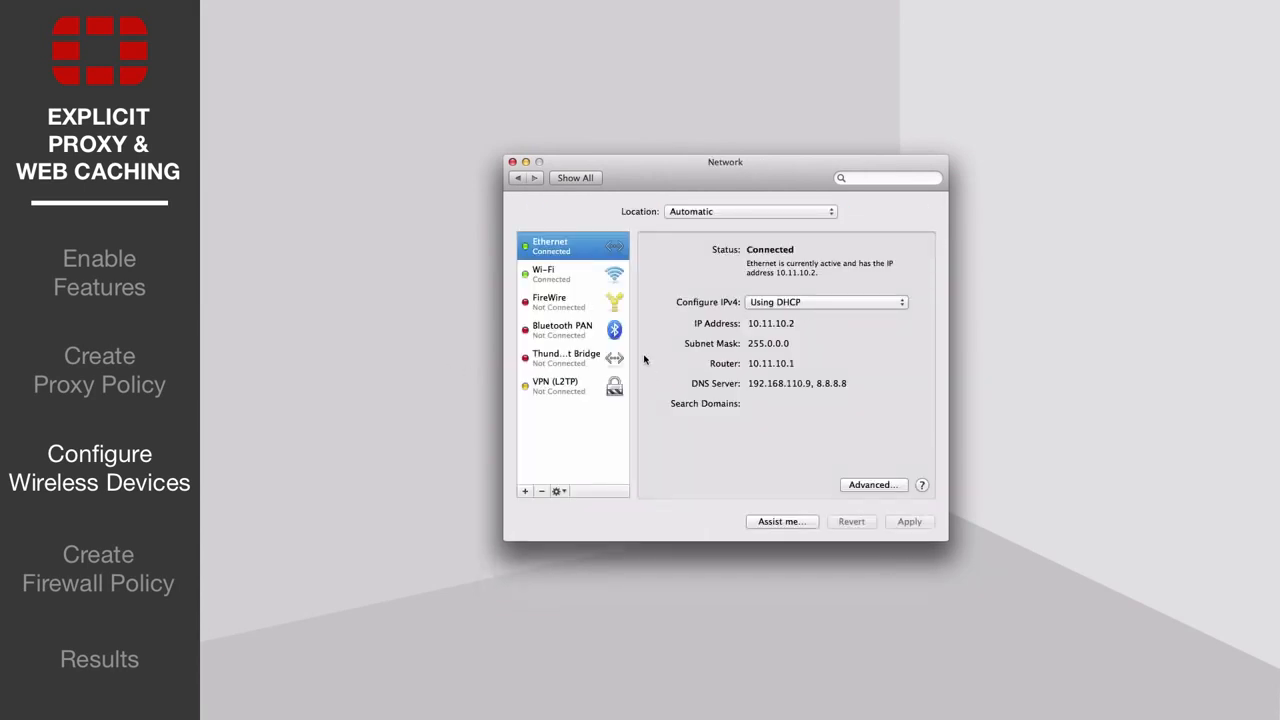
{"action": "left_click", "coordinate": [580, 275]}
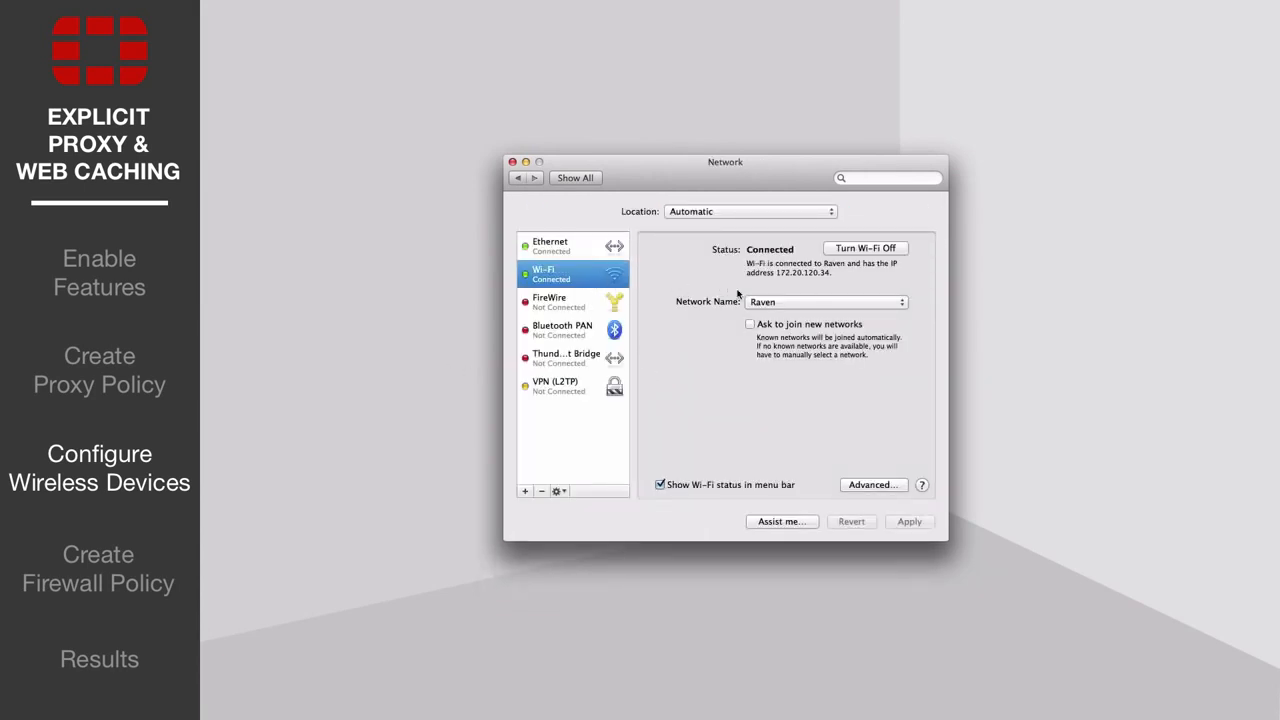
{"action": "left_click", "coordinate": [860, 486]}
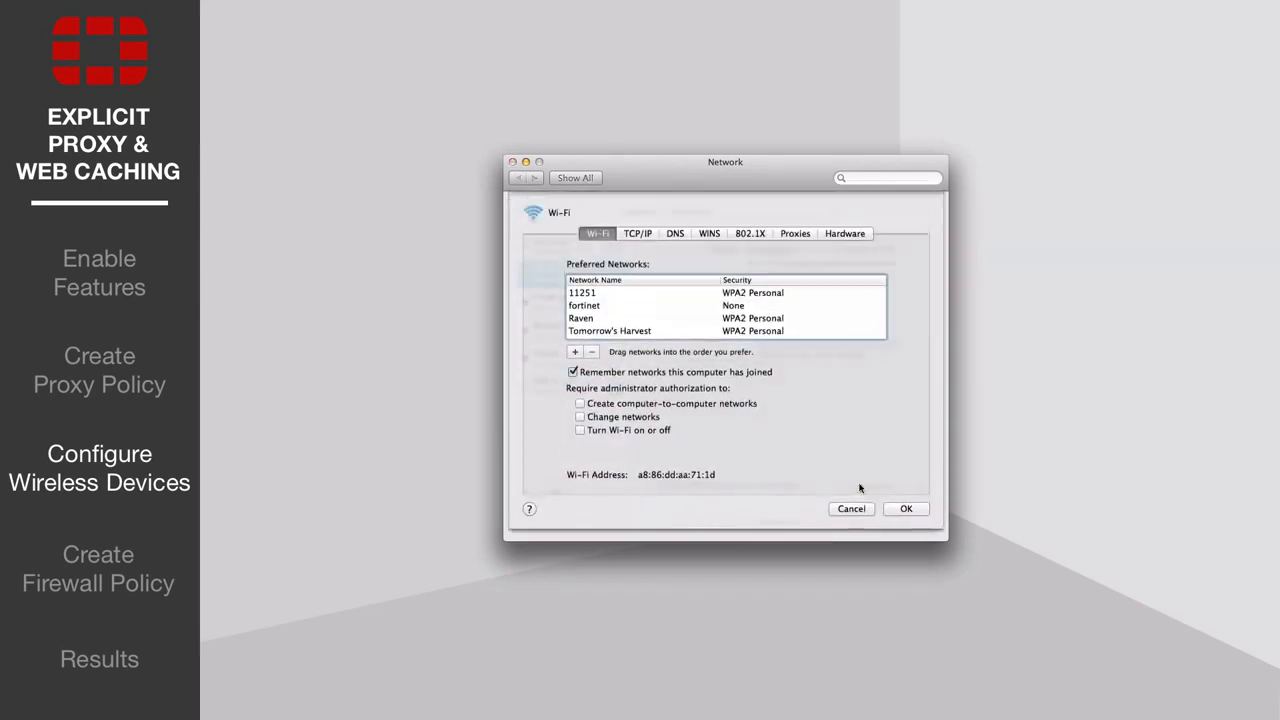
{"action": "left_click", "coordinate": [798, 234]}
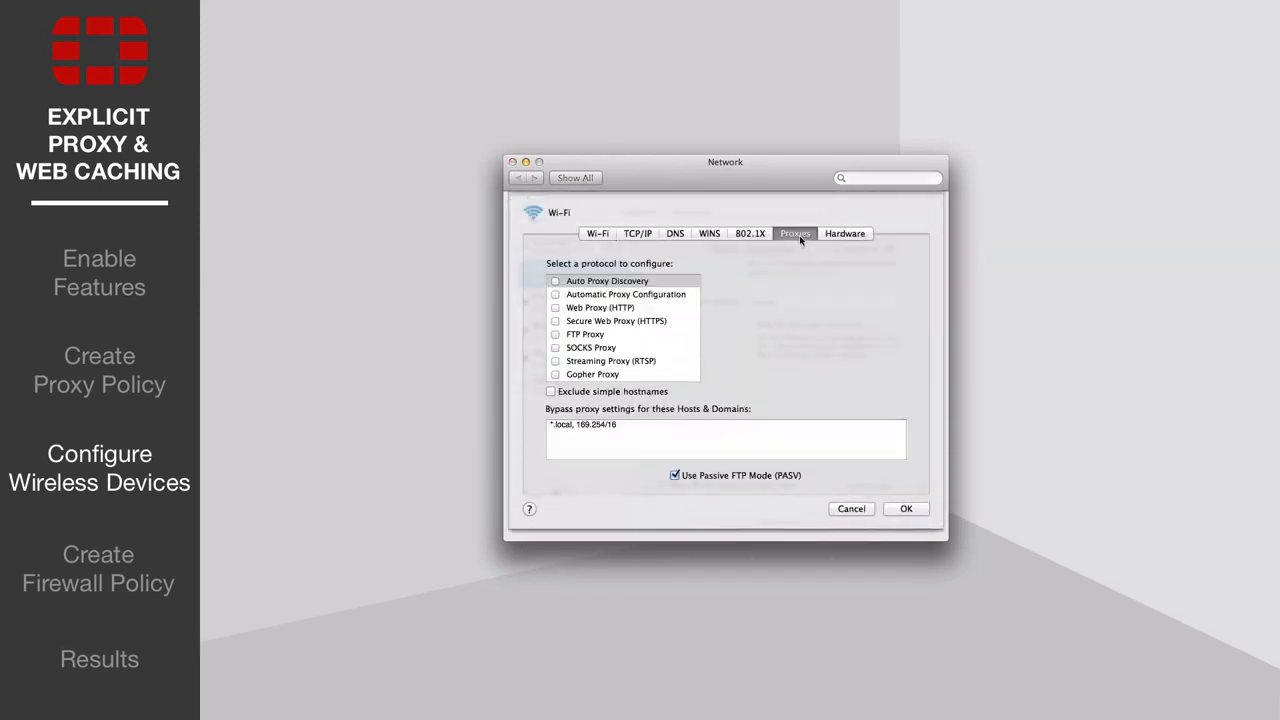
{"action": "left_click", "coordinate": [556, 308]}
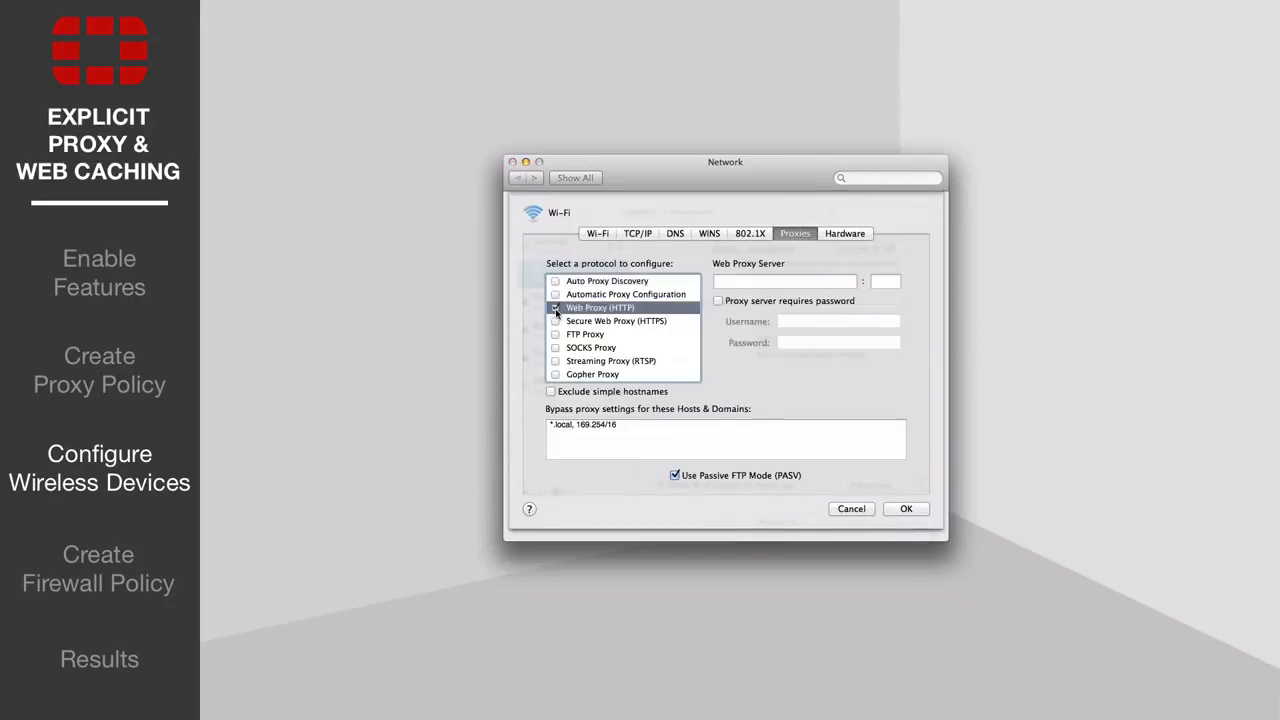
{"action": "left_click", "coordinate": [766, 281]}
{"action": "type", "text": "10.10.80.1"}
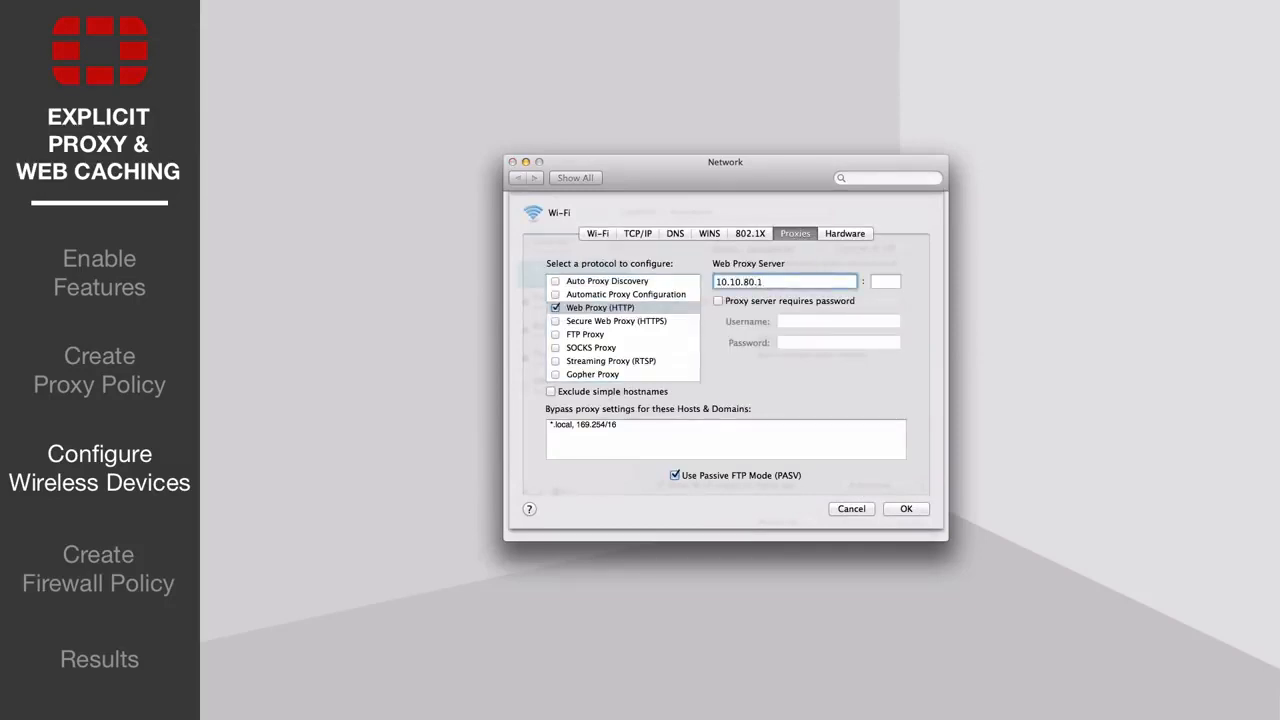
{"action": "key", "text": "Tab"}
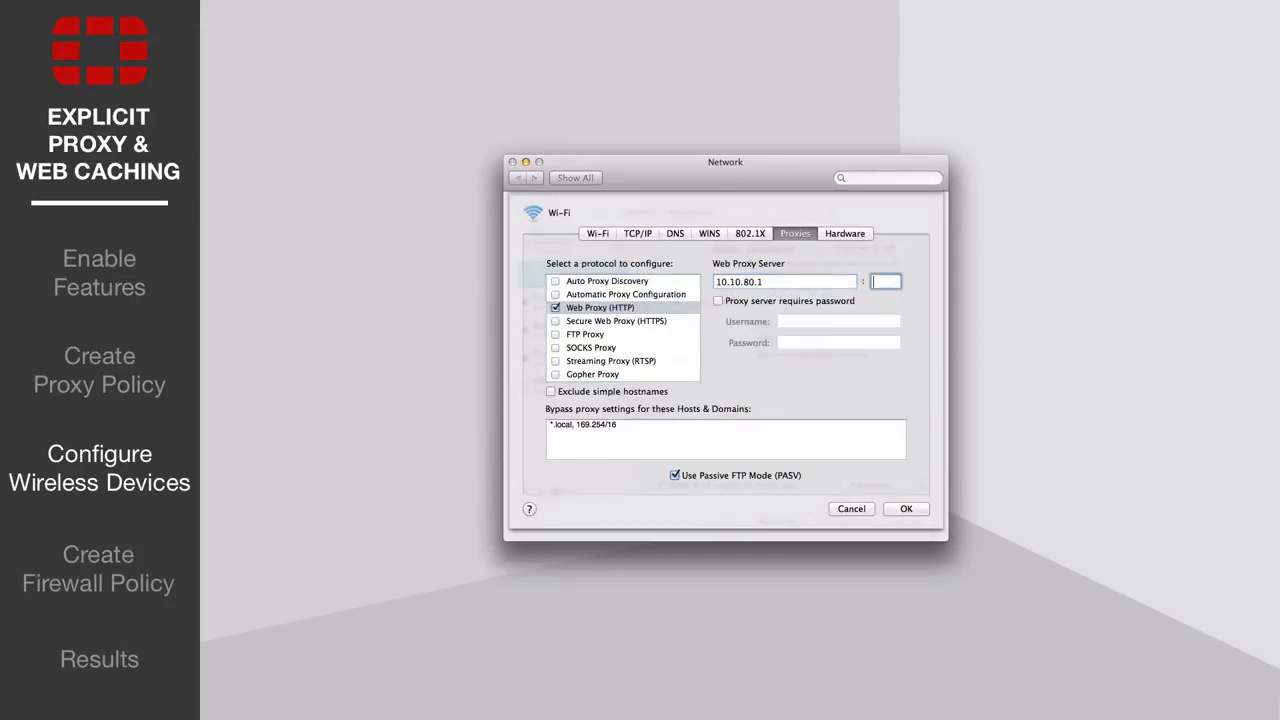
{"action": "type", "text": "808"}
Step: Enable a LAN proxy server at 10.10.80.1 port 8080 in Internet Properties and apply it
{"action": "left_click", "coordinate": [681, 199]}
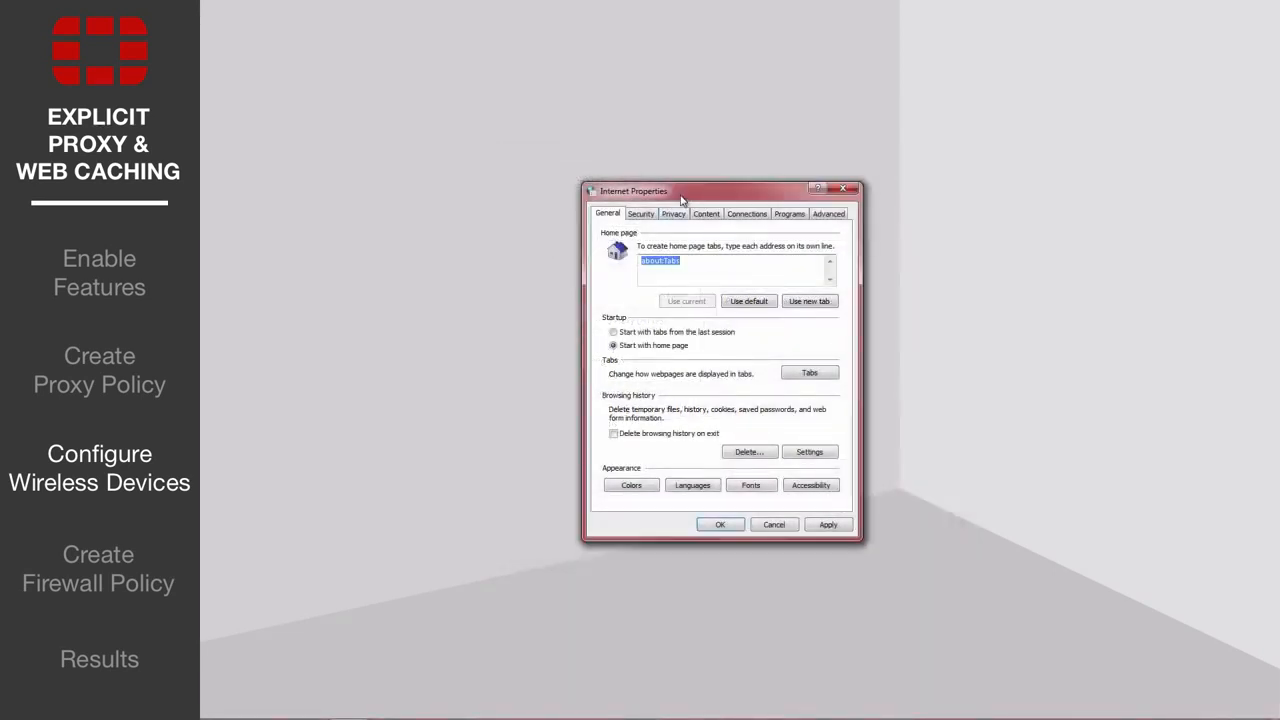
{"action": "left_click", "coordinate": [751, 216]}
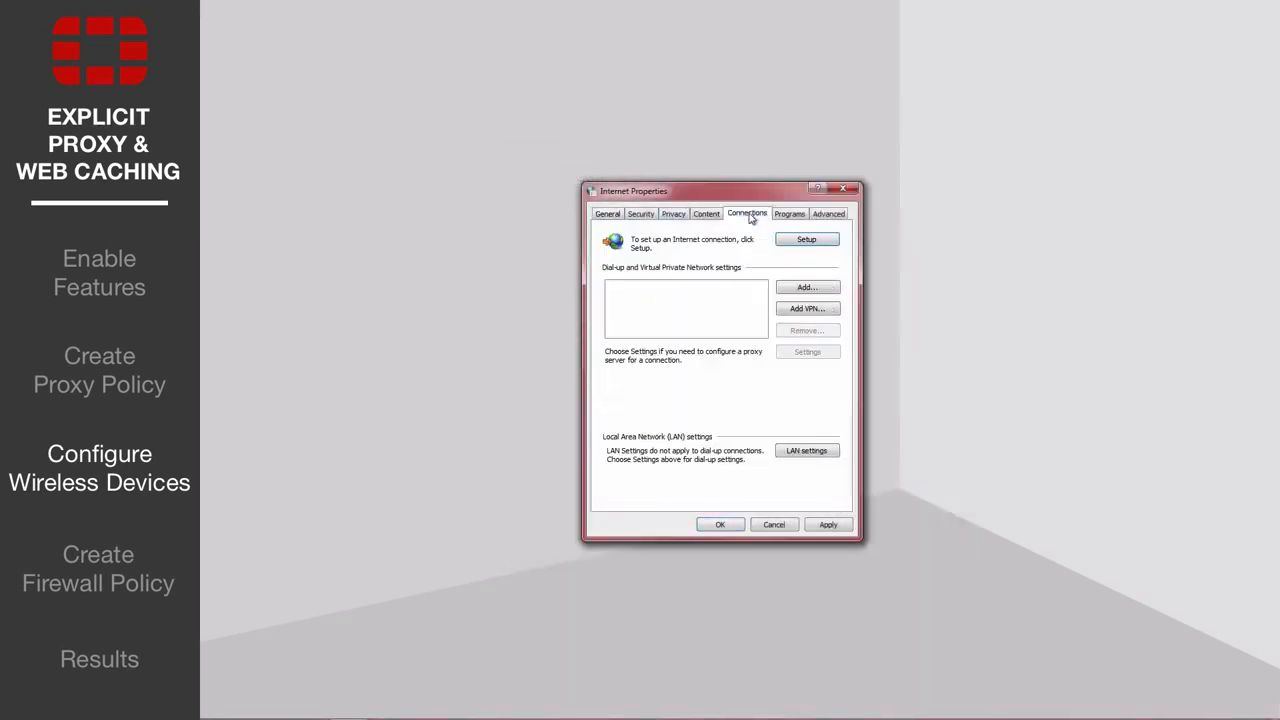
{"action": "left_click", "coordinate": [789, 452]}
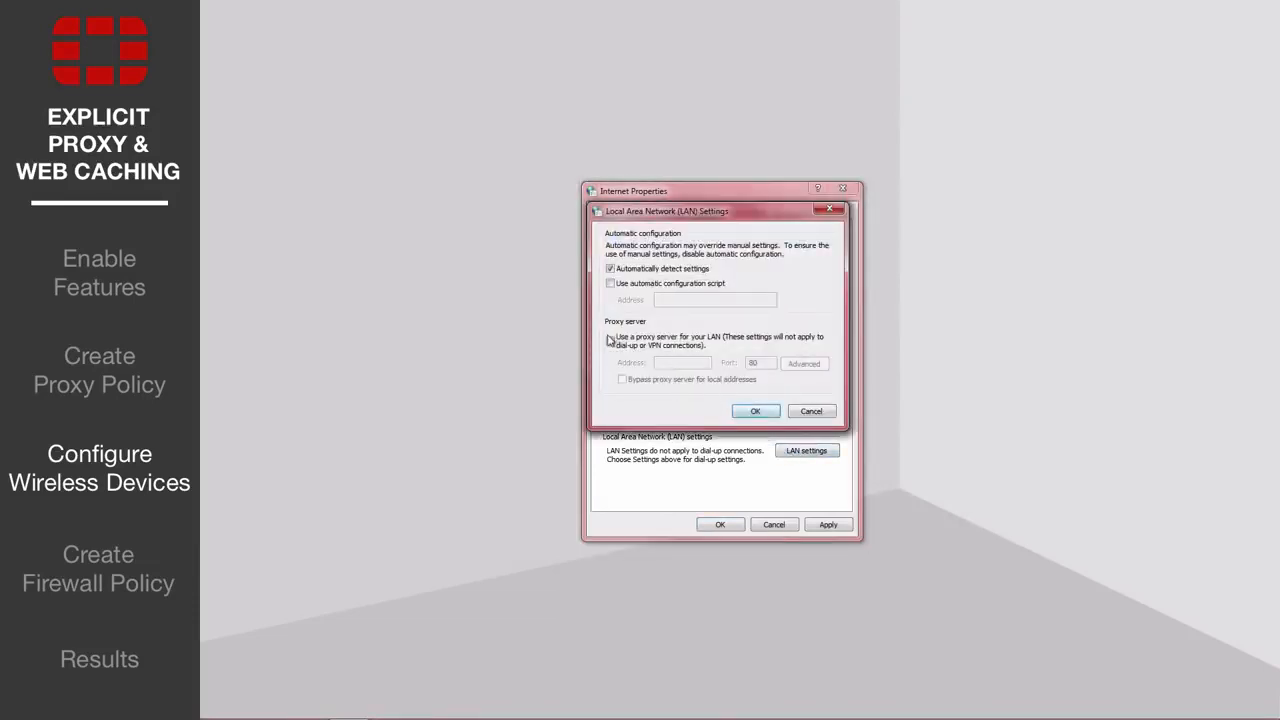
{"action": "left_click", "coordinate": [610, 341]}
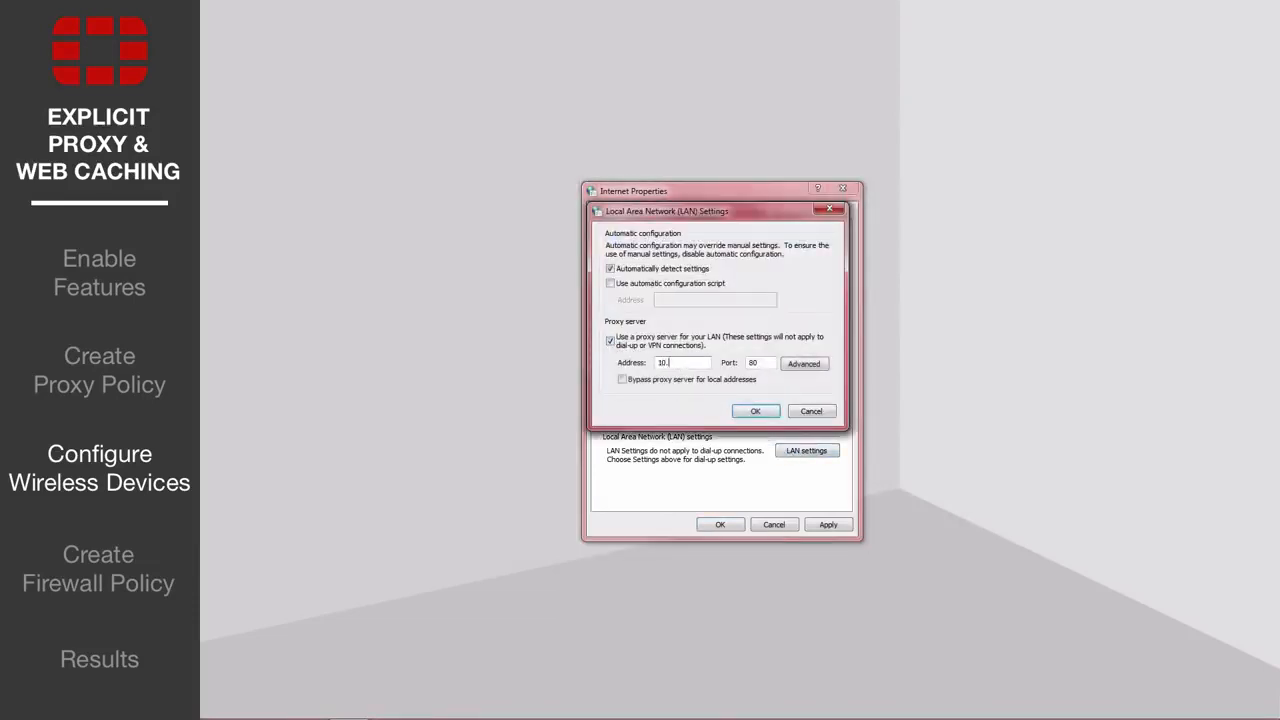
{"action": "type", "text": "10.10.80.1"}
{"action": "left_click", "coordinate": [767, 363]}
{"action": "left_click", "coordinate": [756, 411]}
{"action": "left_click", "coordinate": [826, 526]}
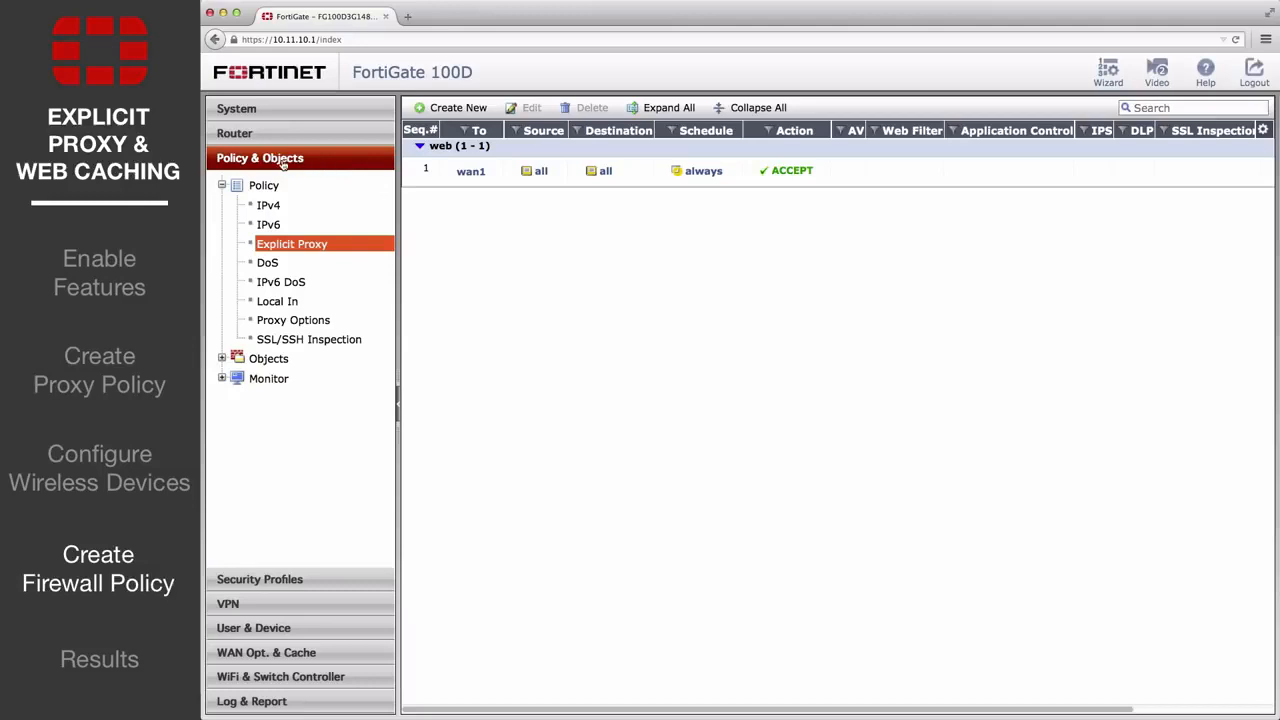
Step: Start a new IPv4 policy from WiFi (SSID: Raven) to wan1
{"action": "left_click", "coordinate": [272, 205]}
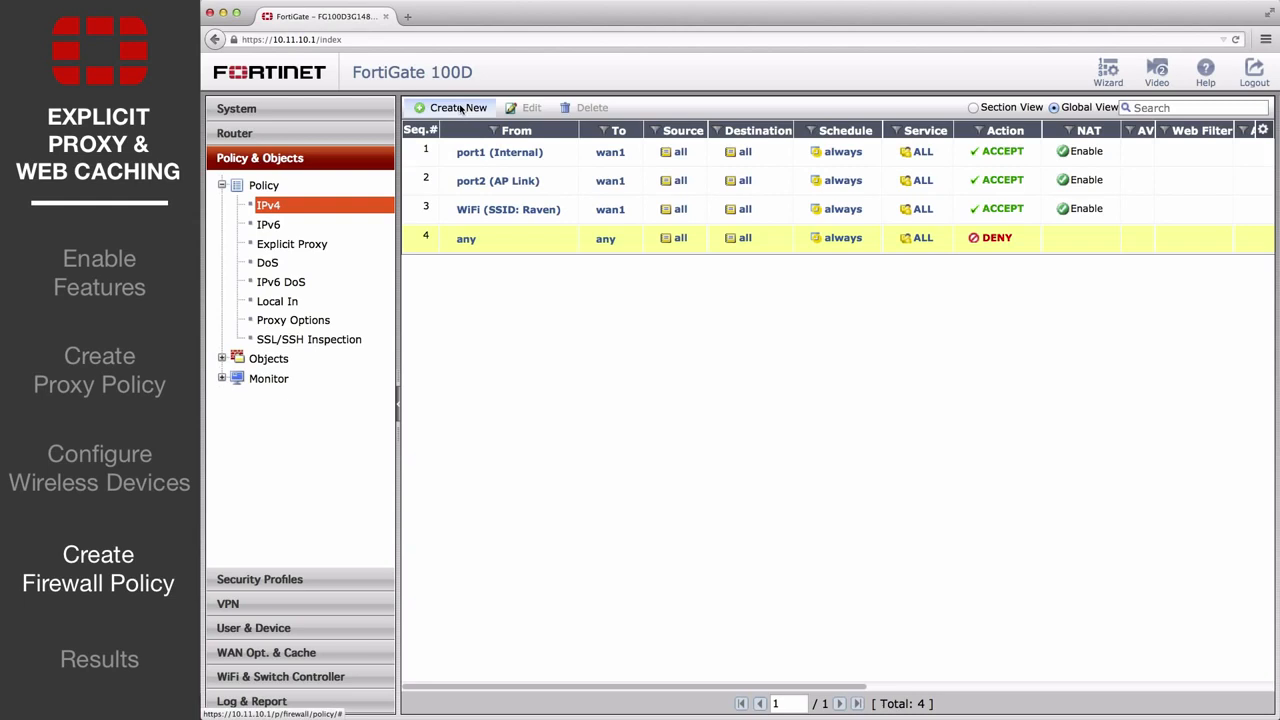
{"action": "left_click", "coordinate": [458, 108]}
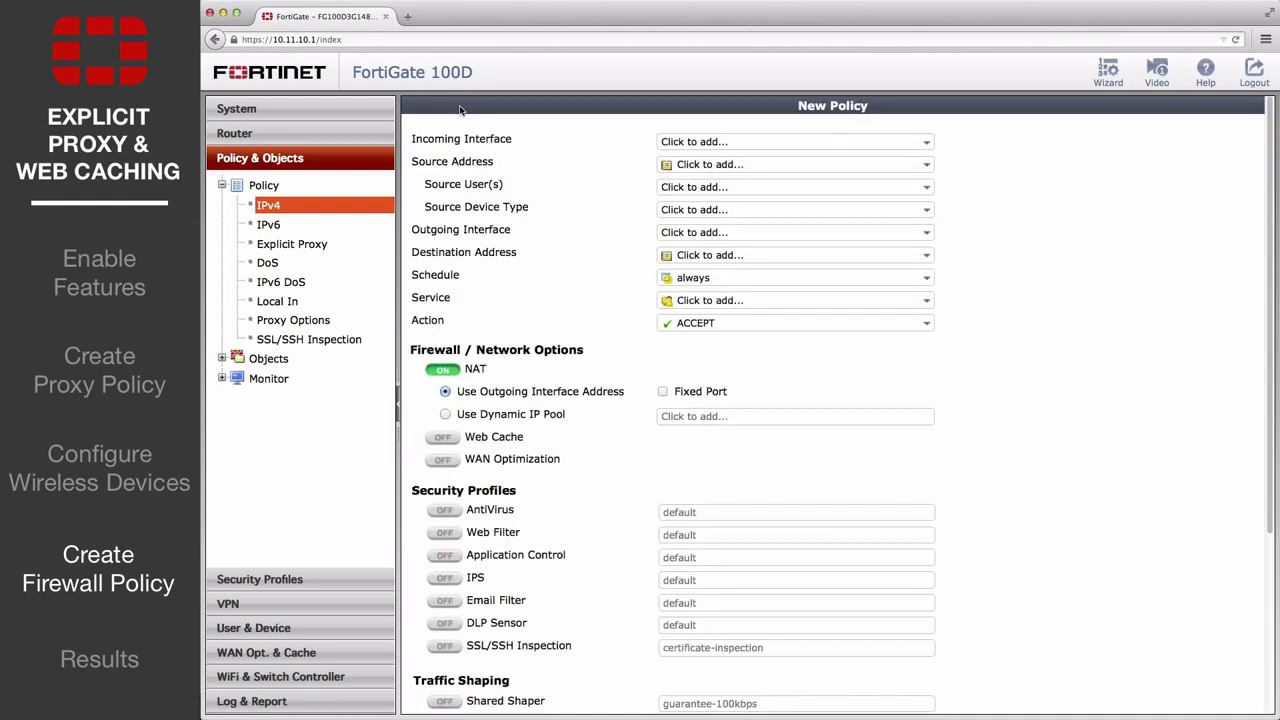
{"action": "left_click", "coordinate": [684, 141]}
{"action": "left_click", "coordinate": [716, 200]}
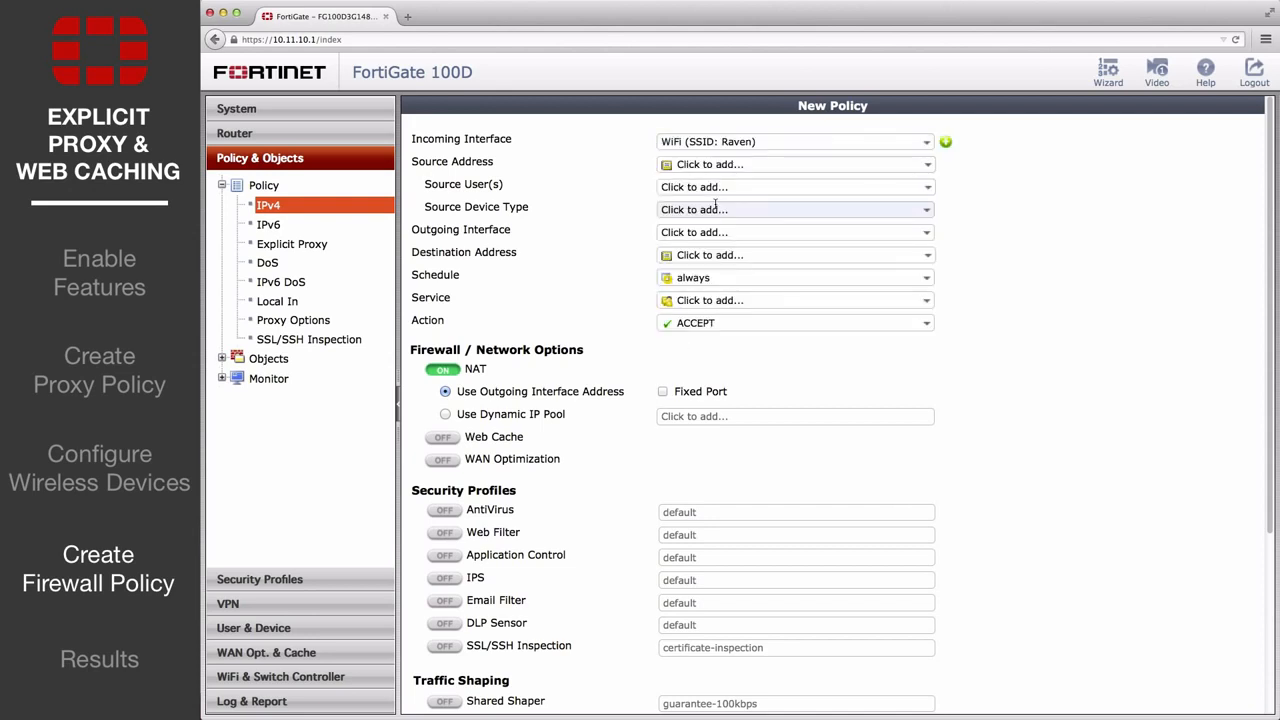
{"action": "left_click", "coordinate": [727, 232]}
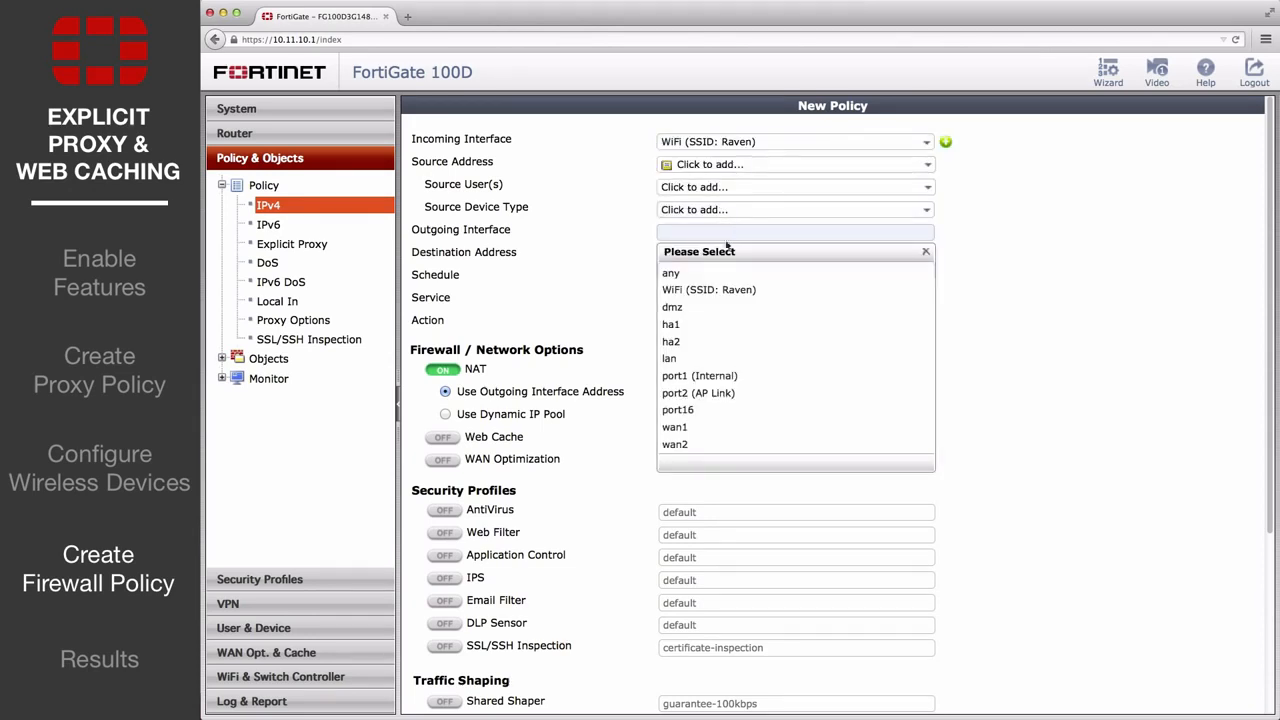
{"action": "left_click", "coordinate": [704, 428]}
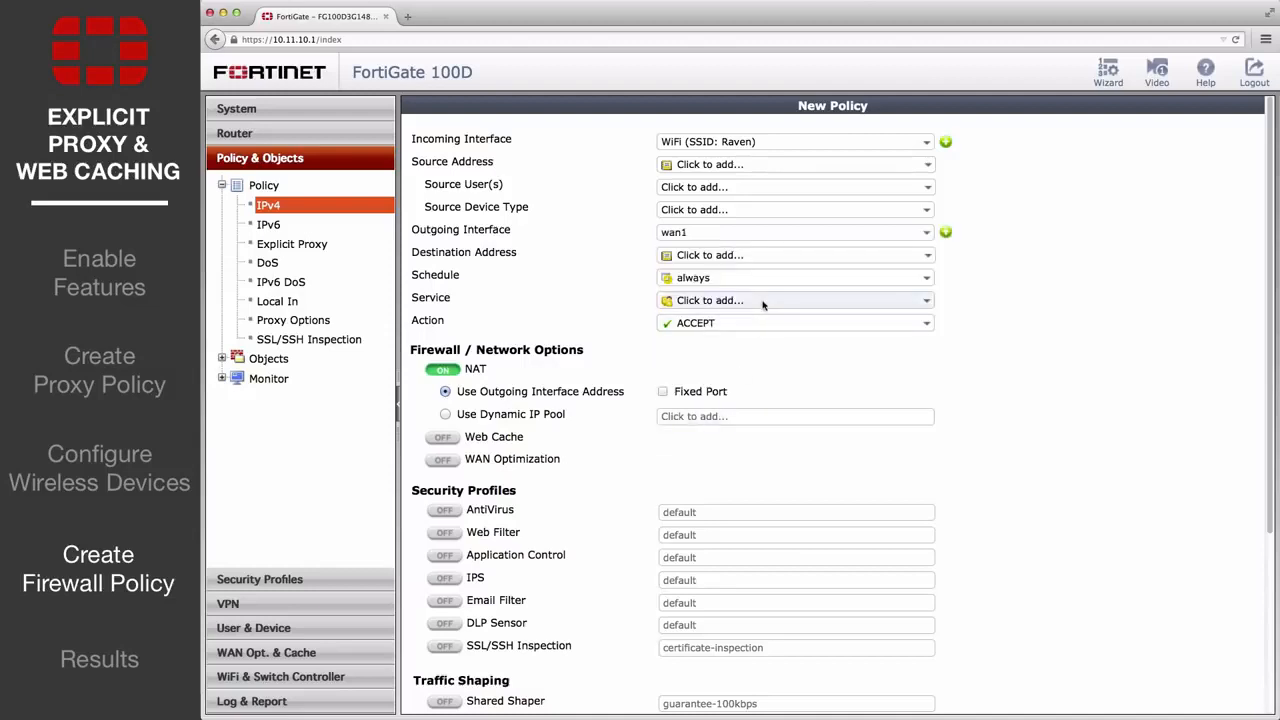
Step: Give the policy services HTTP and HTTPS, action DENY, source and destination all, and save it
{"action": "left_click", "coordinate": [762, 302]}
{"action": "left_click", "coordinate": [720, 435]}
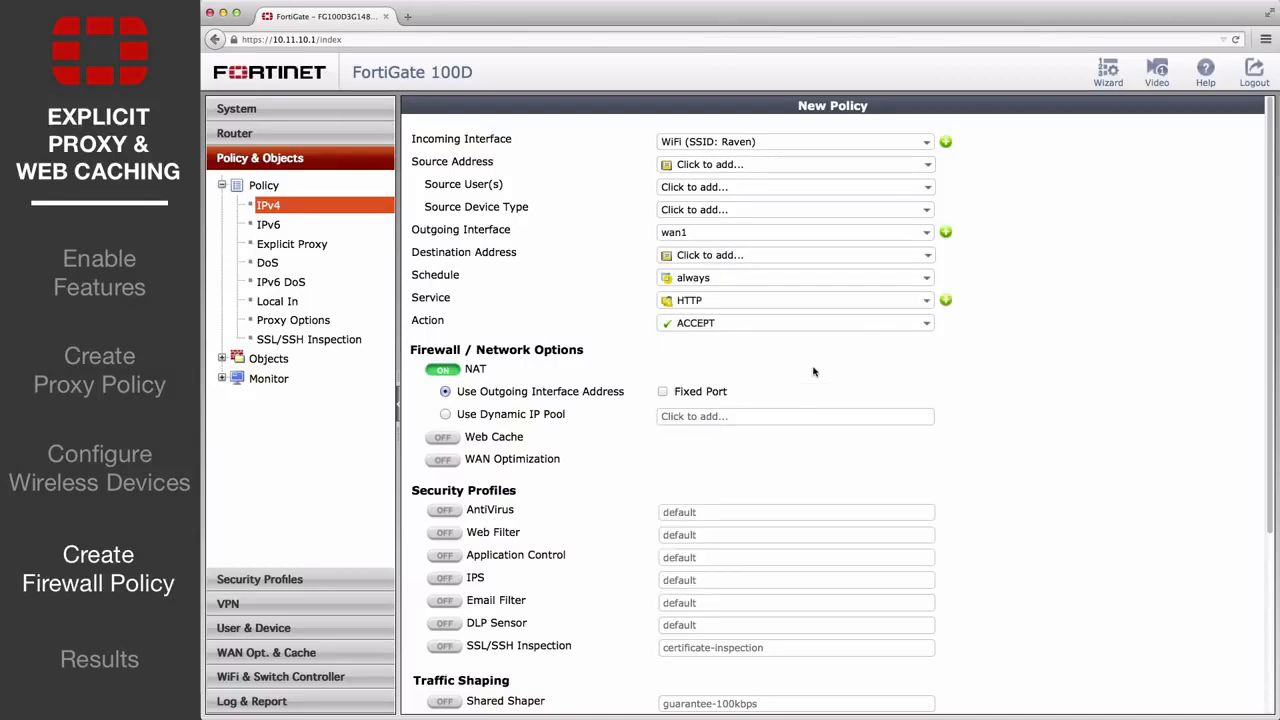
{"action": "left_click", "coordinate": [814, 300]}
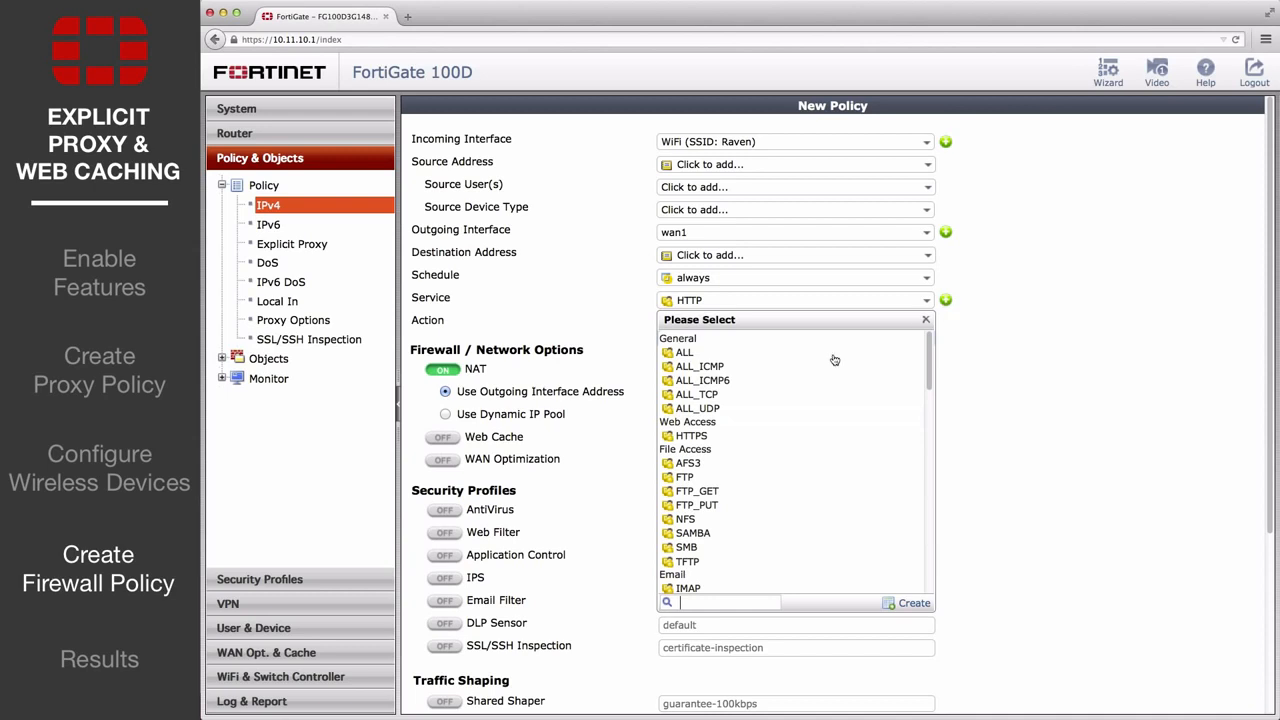
{"action": "left_click", "coordinate": [712, 436]}
{"action": "left_click", "coordinate": [726, 340]}
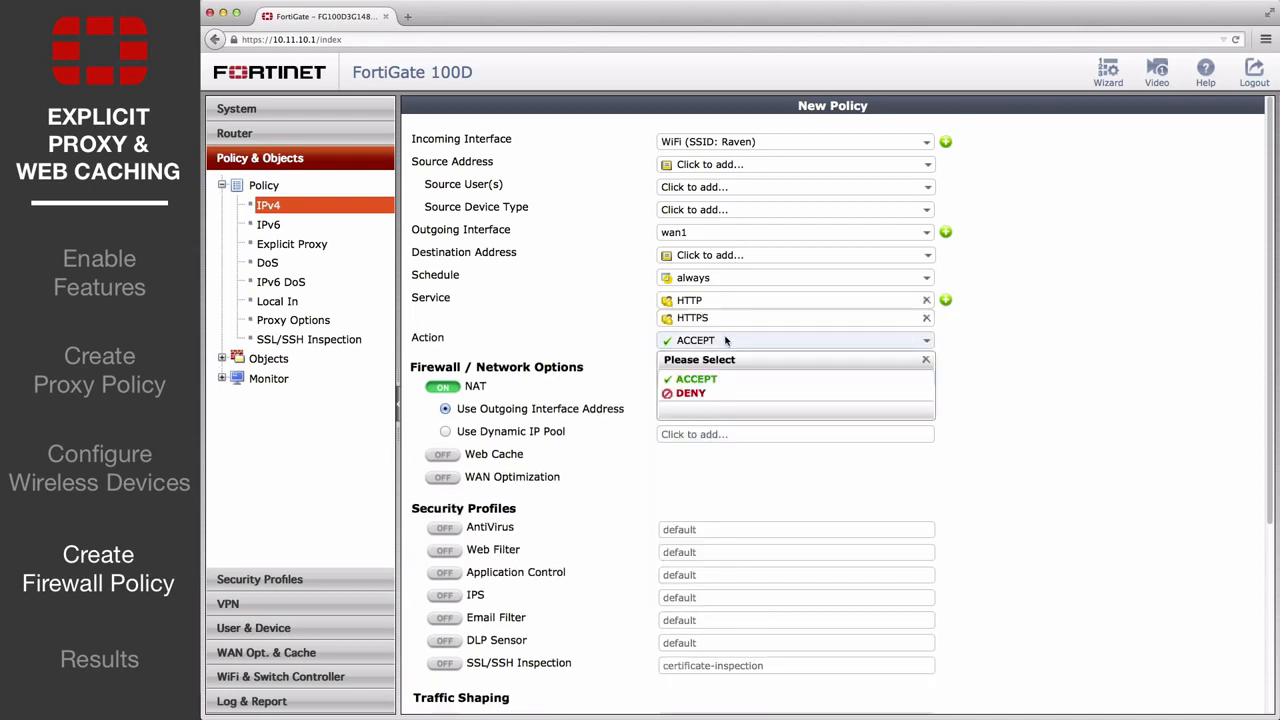
{"action": "left_click", "coordinate": [718, 397]}
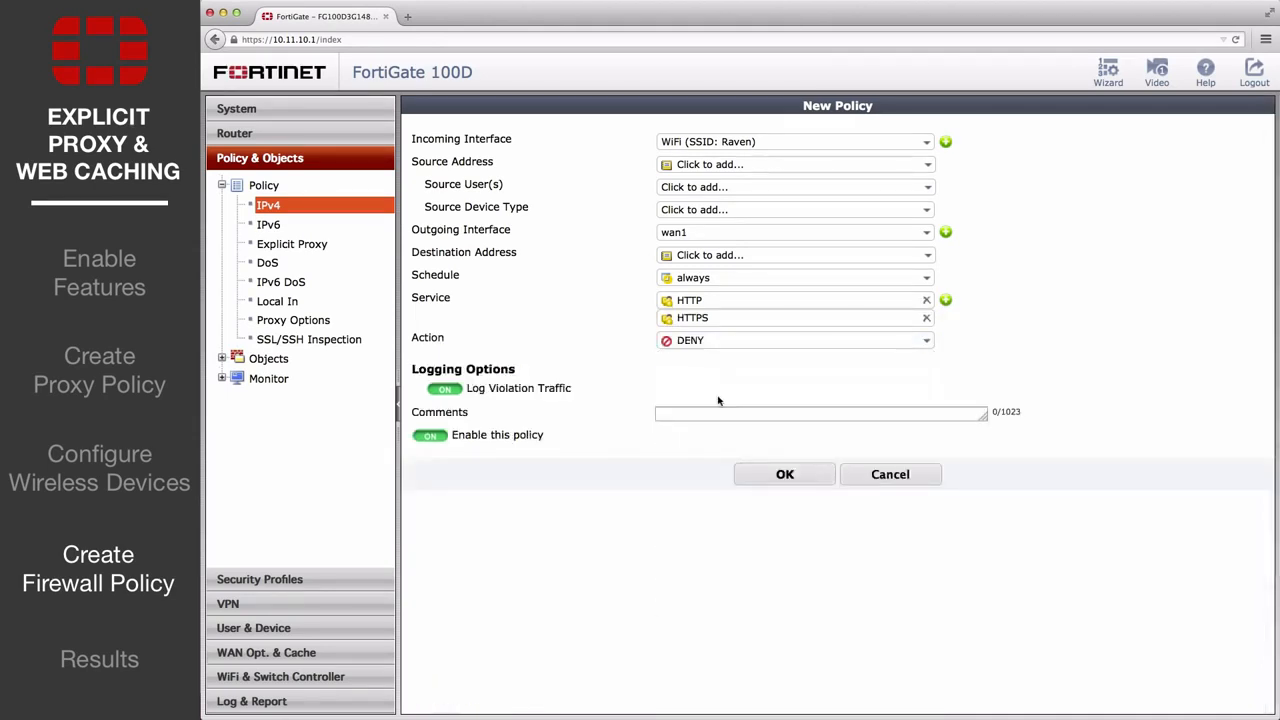
{"action": "left_click", "coordinate": [726, 165]}
{"action": "left_click", "coordinate": [726, 203]}
{"action": "left_click", "coordinate": [726, 255]}
{"action": "left_click", "coordinate": [726, 294]}
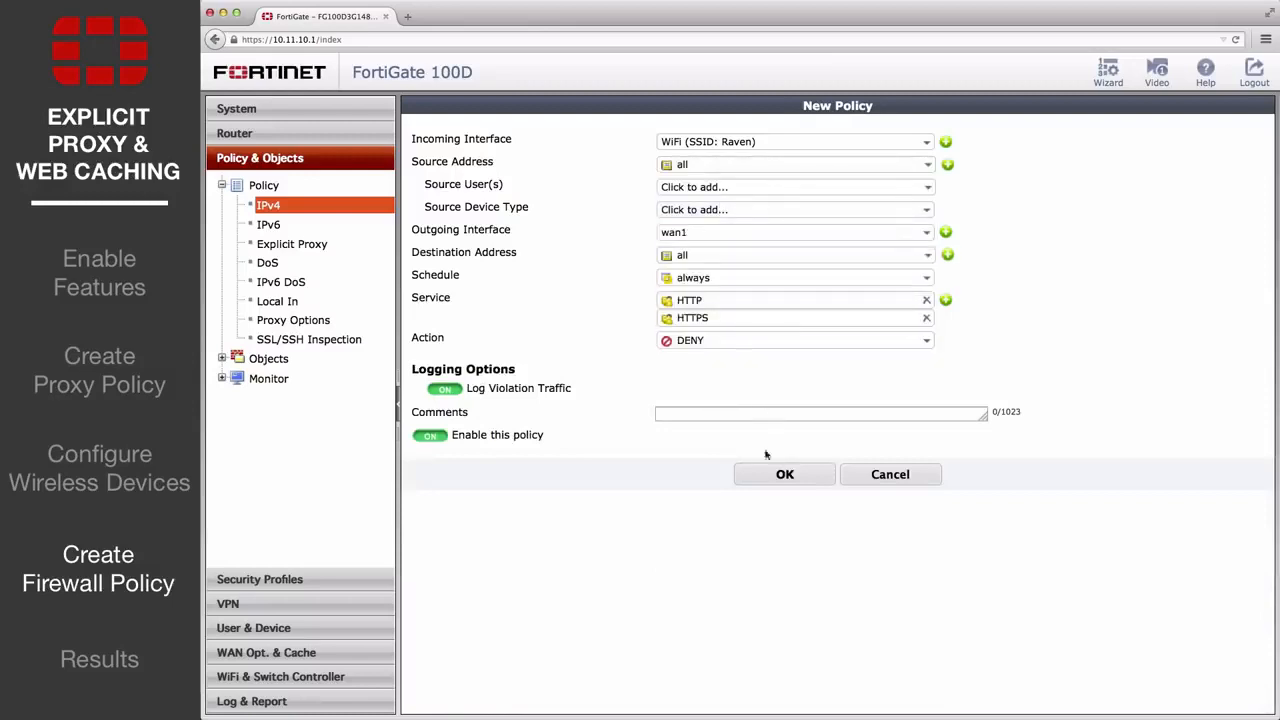
{"action": "left_click", "coordinate": [774, 474]}
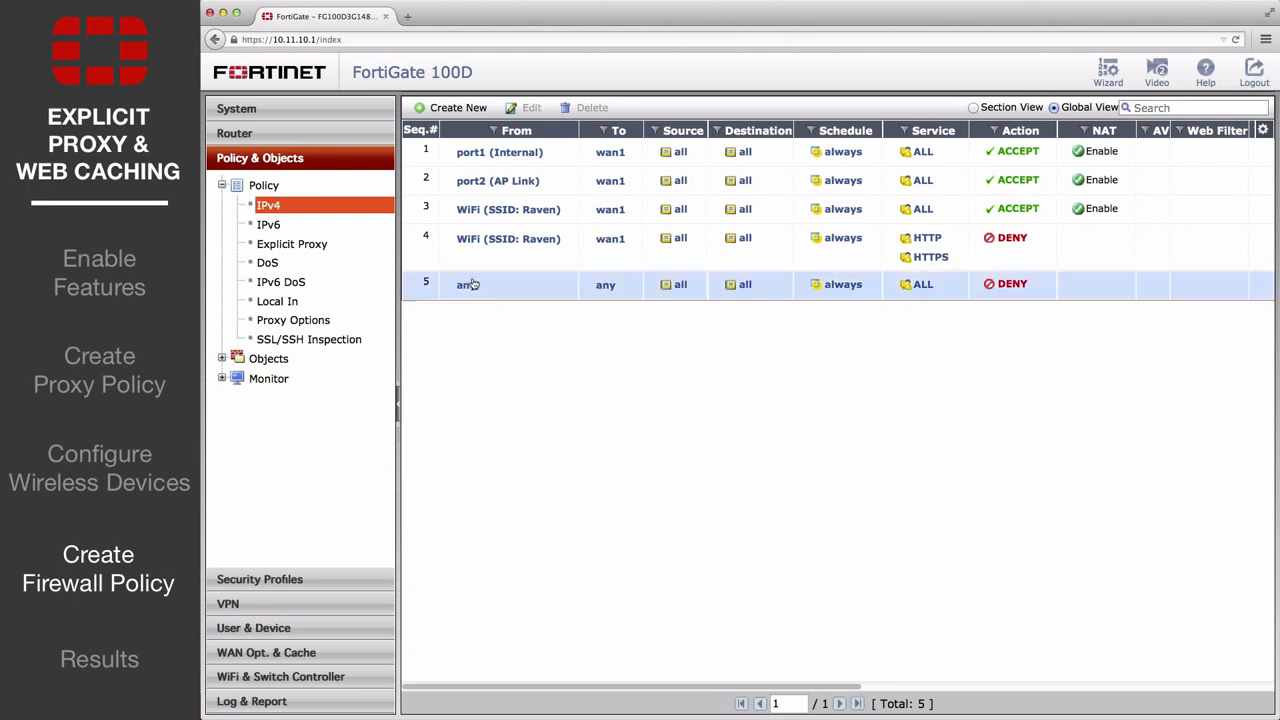
Step: Drag policy 4 above policy 1 so the WiFi HTTP/HTTPS deny rule is first
{"action": "left_click", "coordinate": [474, 284]}
{"action": "left_click_drag", "start_coordinate": [426, 254], "coordinate": [424, 145]}
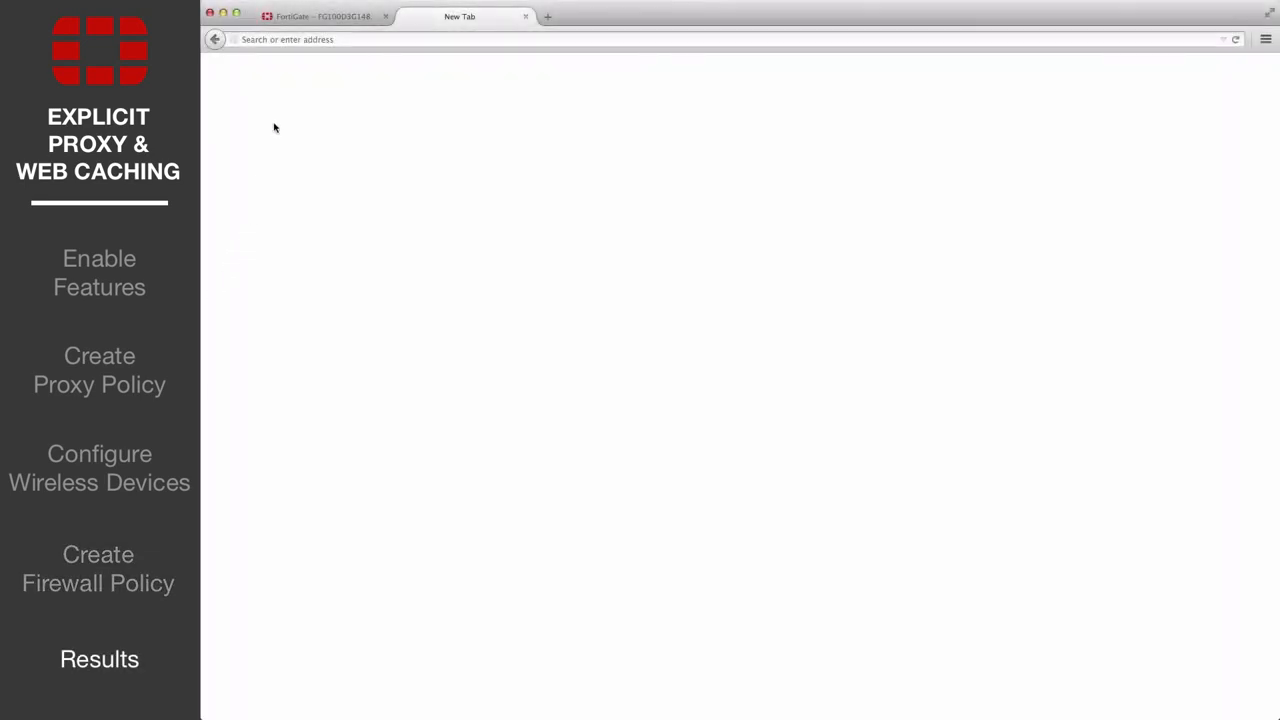
Step: Load fortinet.com, then refresh the WAN Opt. Monitor to see 100% WEBPROXY traffic at about 6.1 M
{"action": "left_click", "coordinate": [289, 40]}
{"action": "type", "text": "fort"}
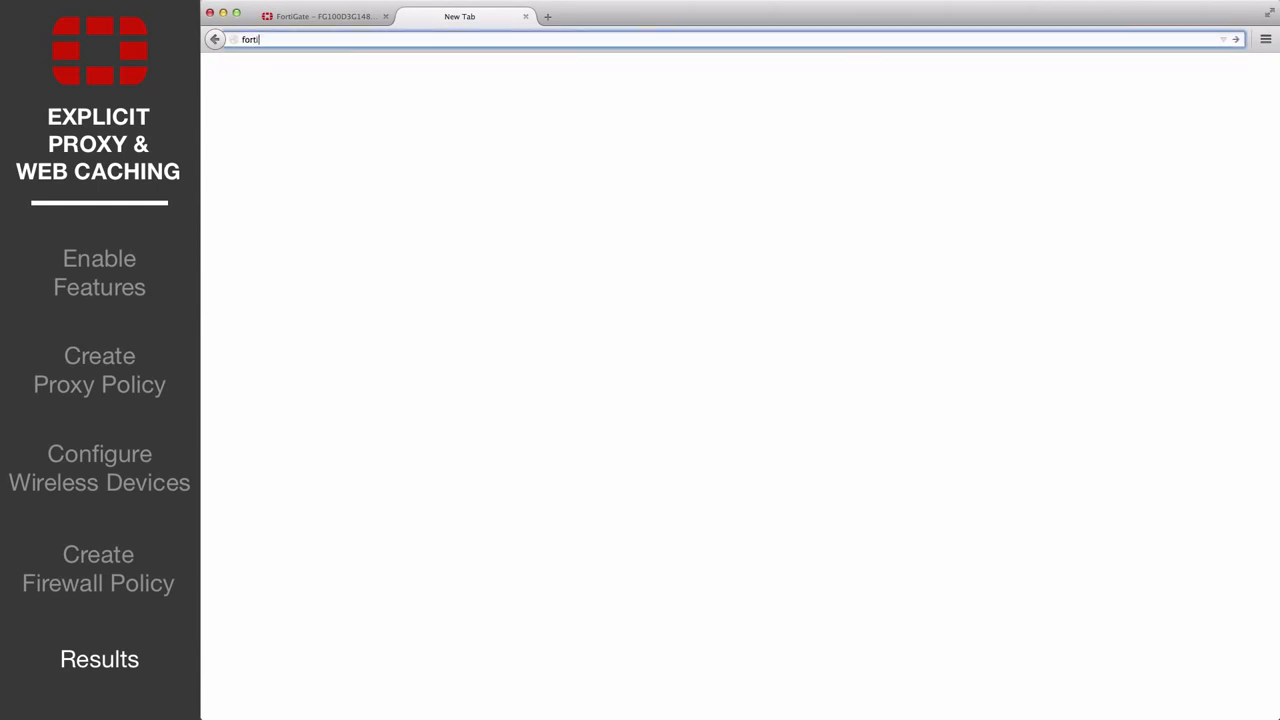
{"action": "type", "text": "inet.com"}
{"action": "key", "text": "Return"}
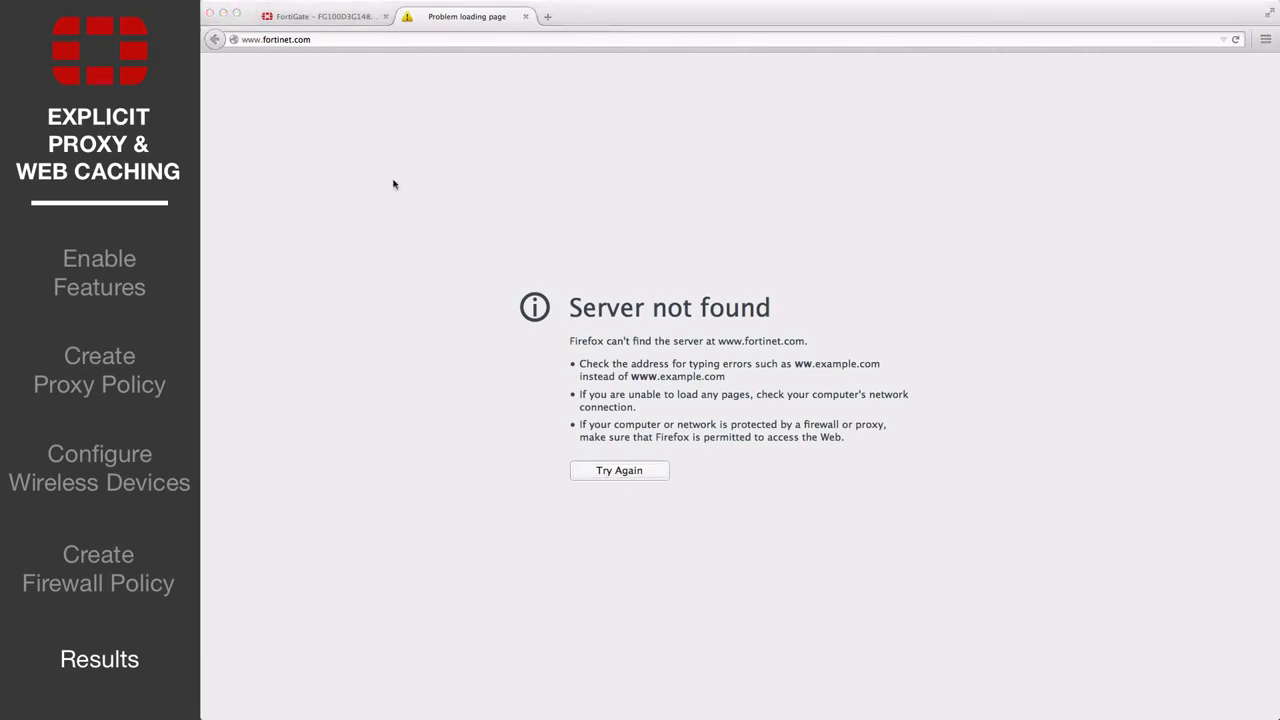
{"action": "left_click", "coordinate": [354, 40]}
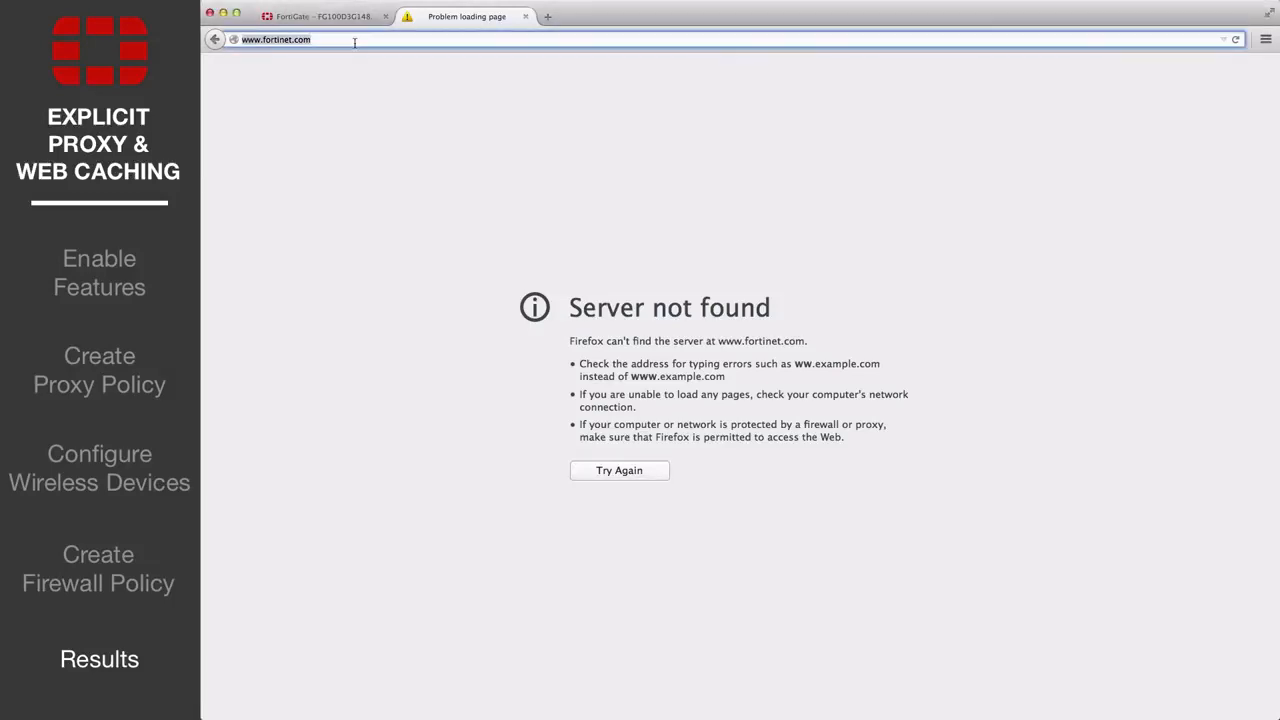
{"action": "key", "text": "Return"}
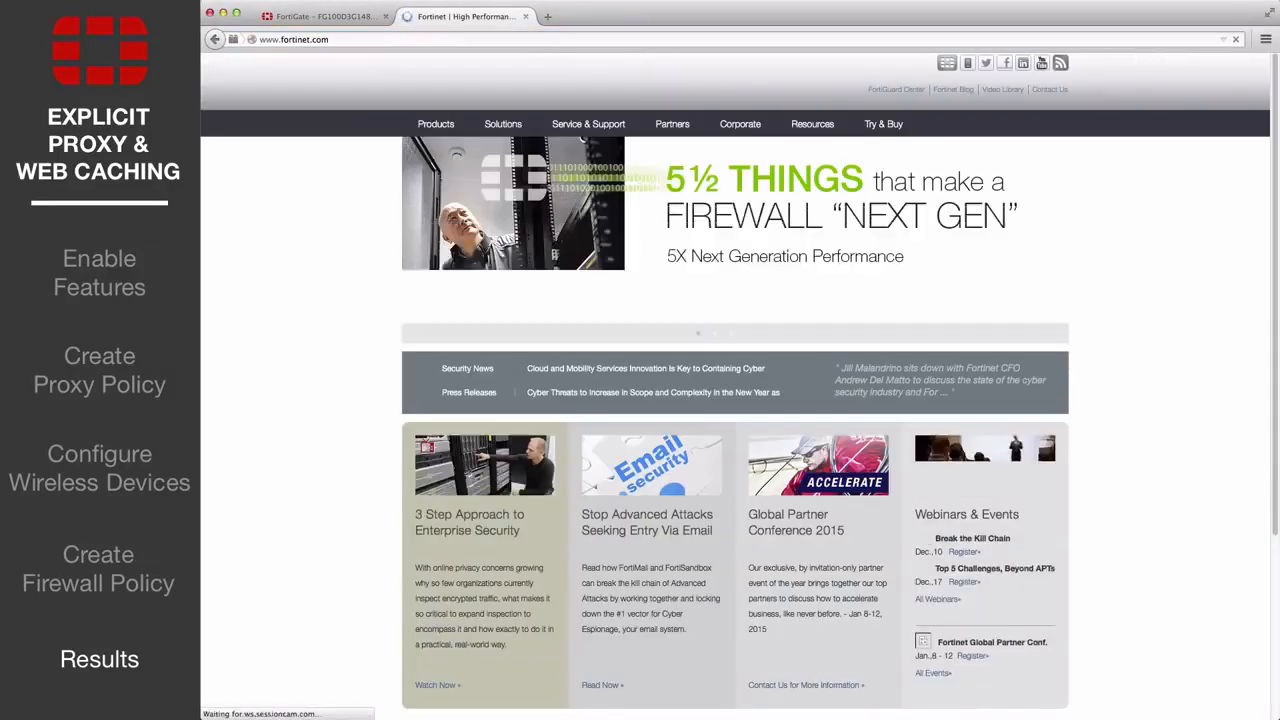
{"action": "left_click", "coordinate": [338, 17]}
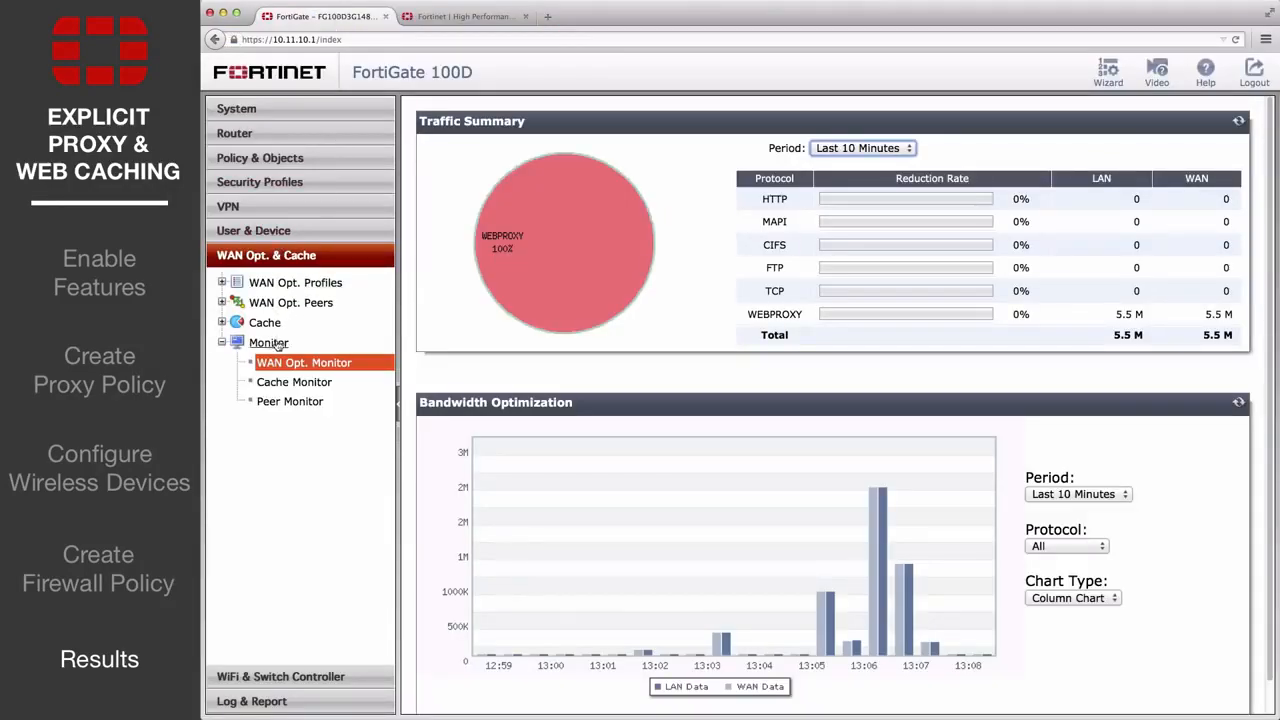
{"action": "left_click", "coordinate": [311, 367]}
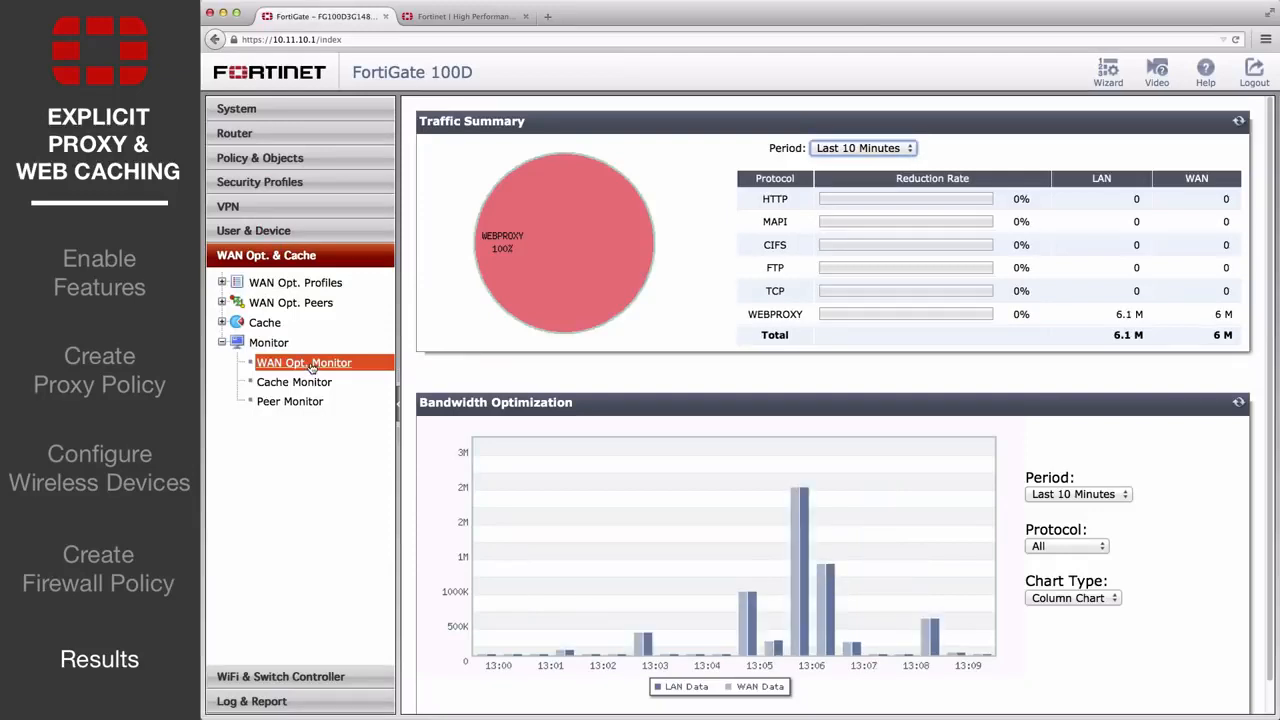